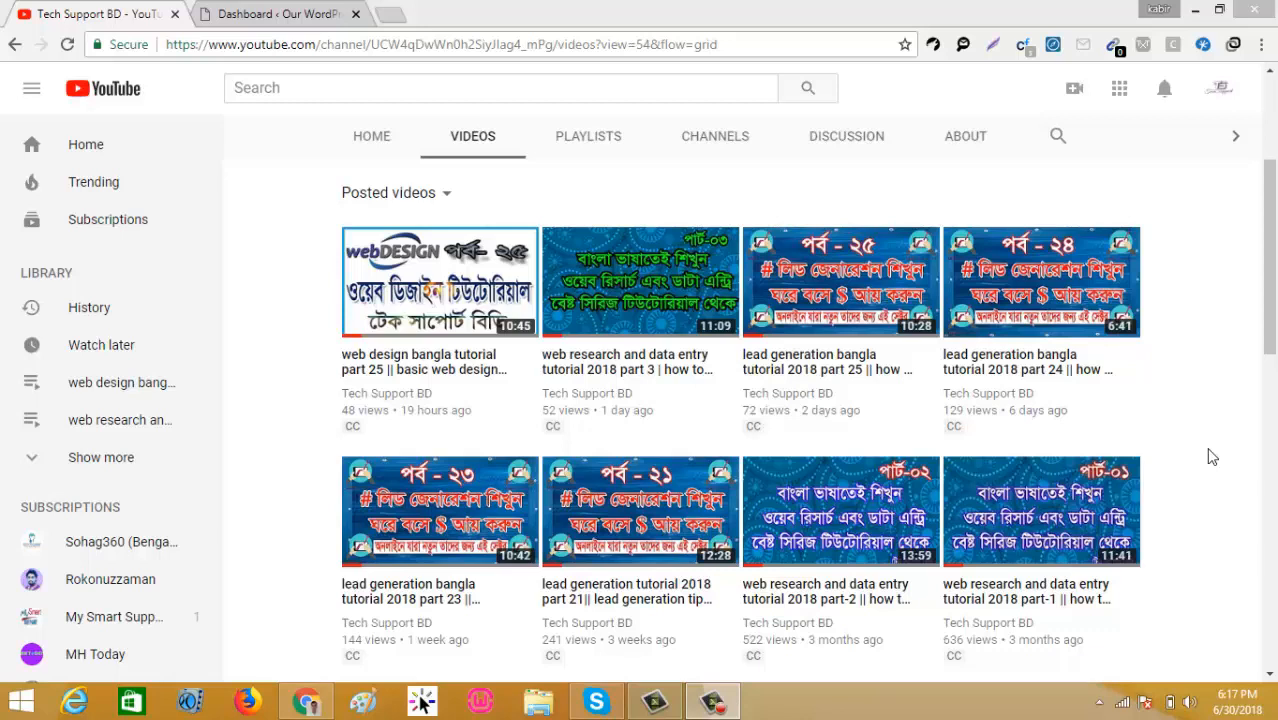
- Switch to the WordPress dashboard and open the page of installed themes
{"action": "left_click", "coordinate": [276, 16]}
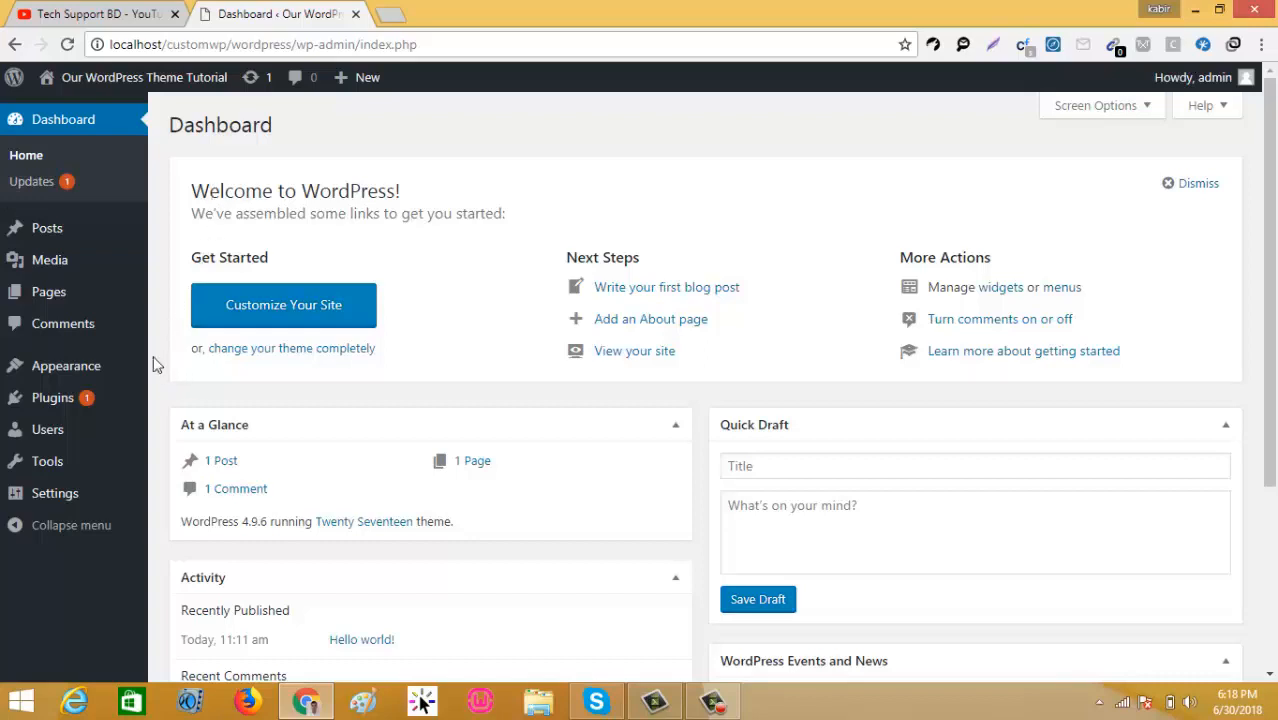
{"action": "mouse_move", "coordinate": [45, 370]}
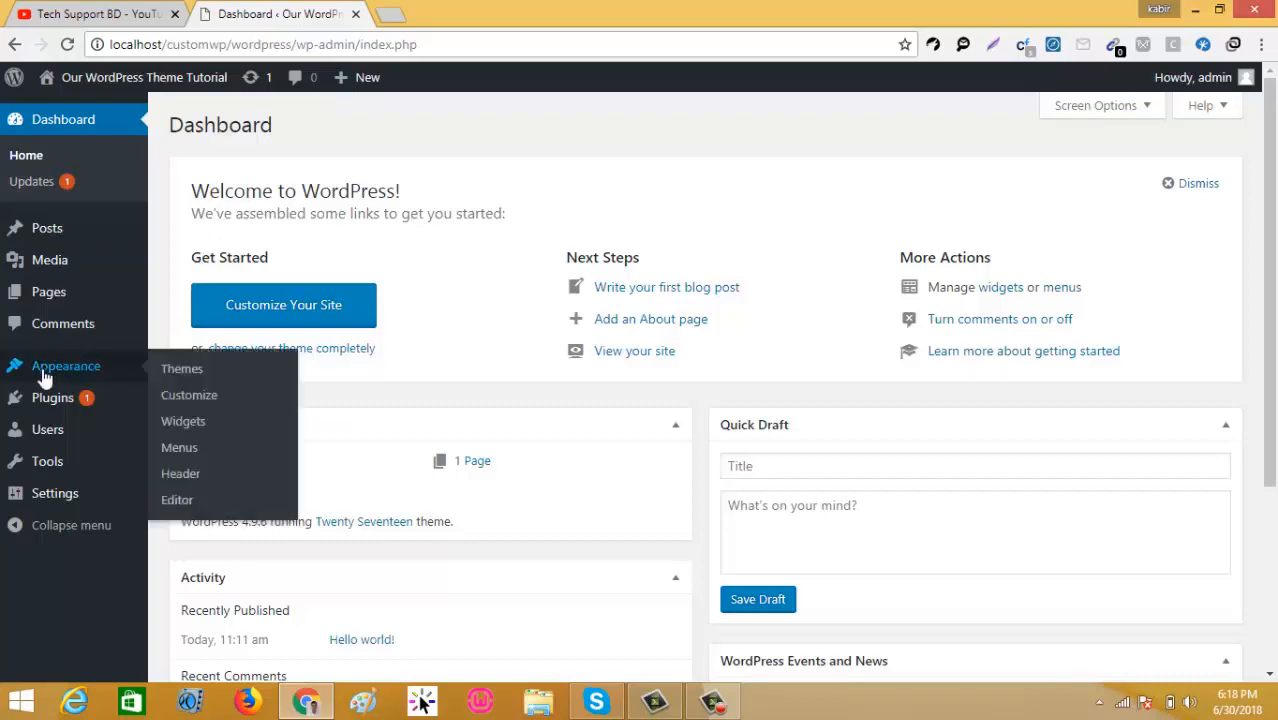
{"action": "left_click", "coordinate": [181, 376]}
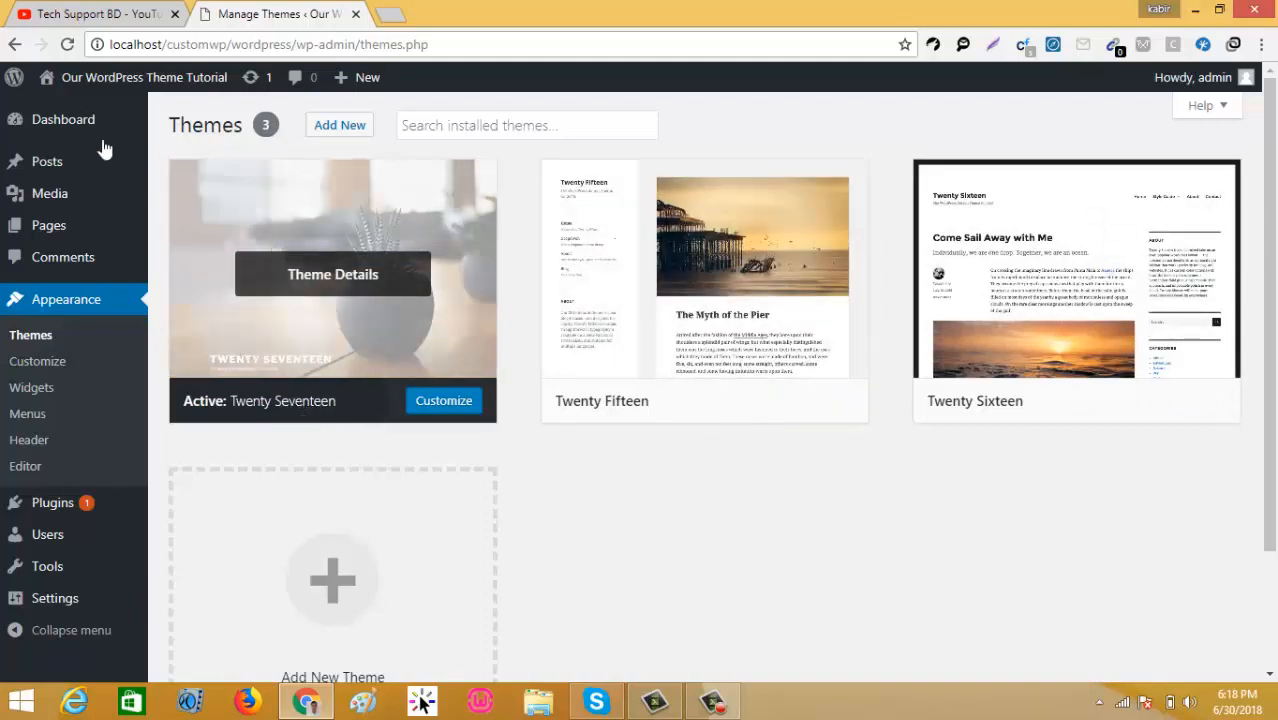
- Visit the live site in a new browser tab, look over its current theme and return to the installed themes
{"action": "mouse_move", "coordinate": [74, 85]}
{"action": "middle_click", "coordinate": [68, 108]}
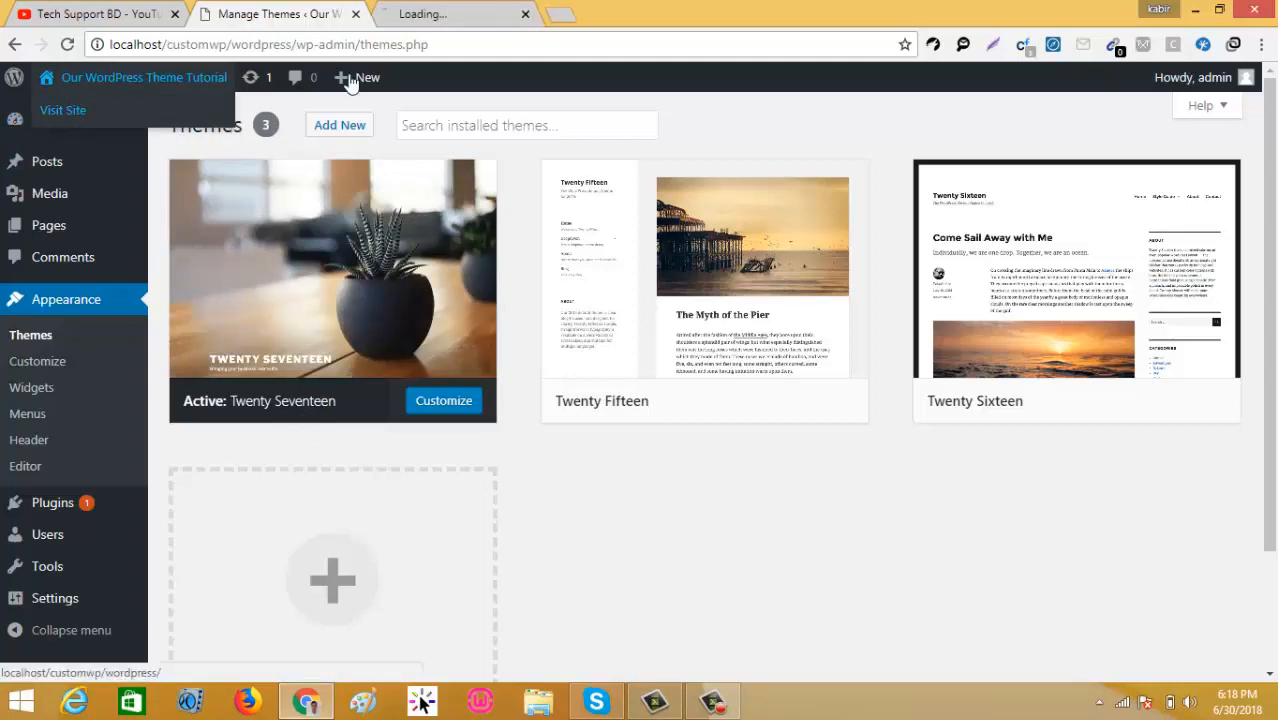
{"action": "left_click", "coordinate": [452, 22]}
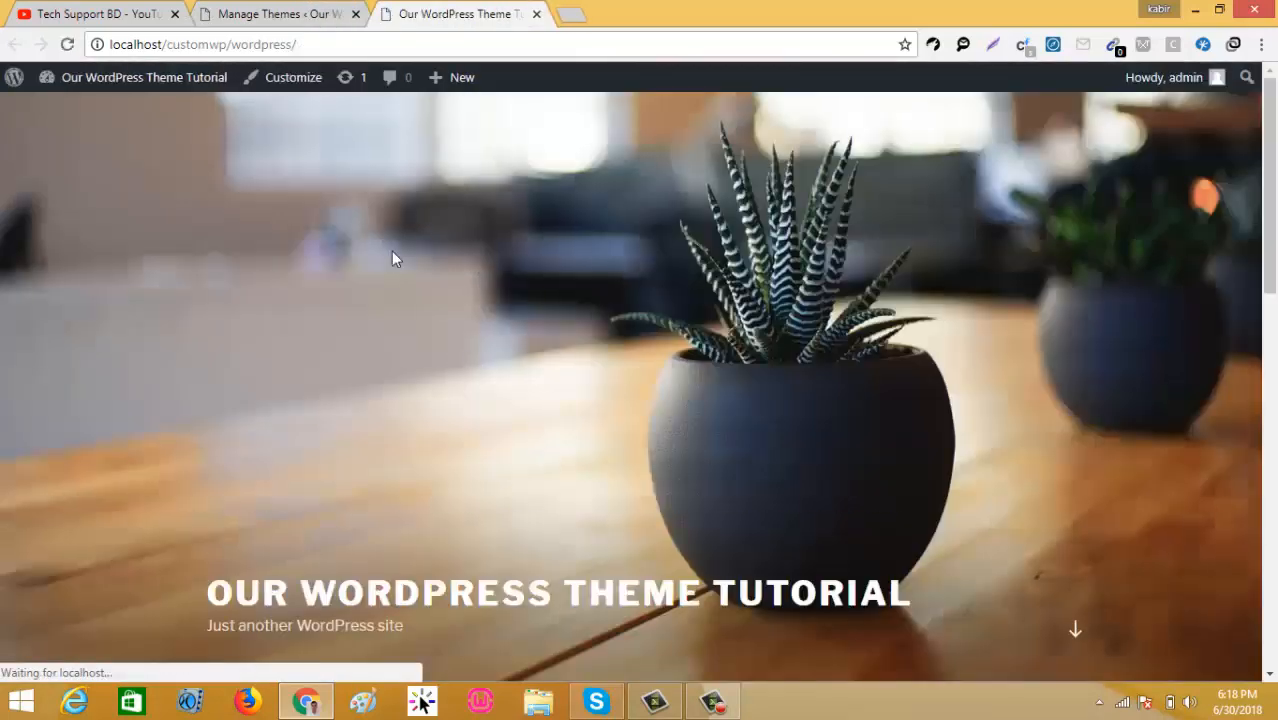
{"action": "scroll", "coordinate": [391, 251], "scroll_direction": "down", "scroll_amount": 4}
{"action": "left_click", "coordinate": [243, 12]}
{"action": "left_click", "coordinate": [424, 10]}
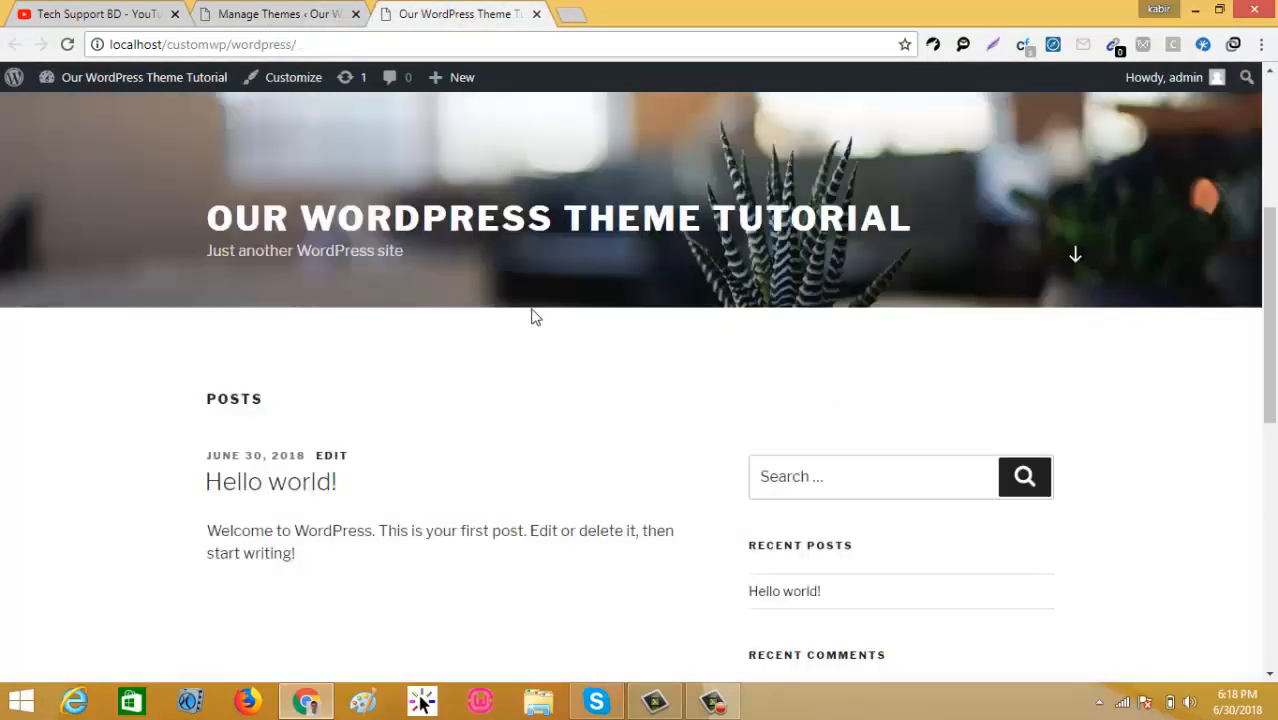
{"action": "left_click", "coordinate": [283, 14]}
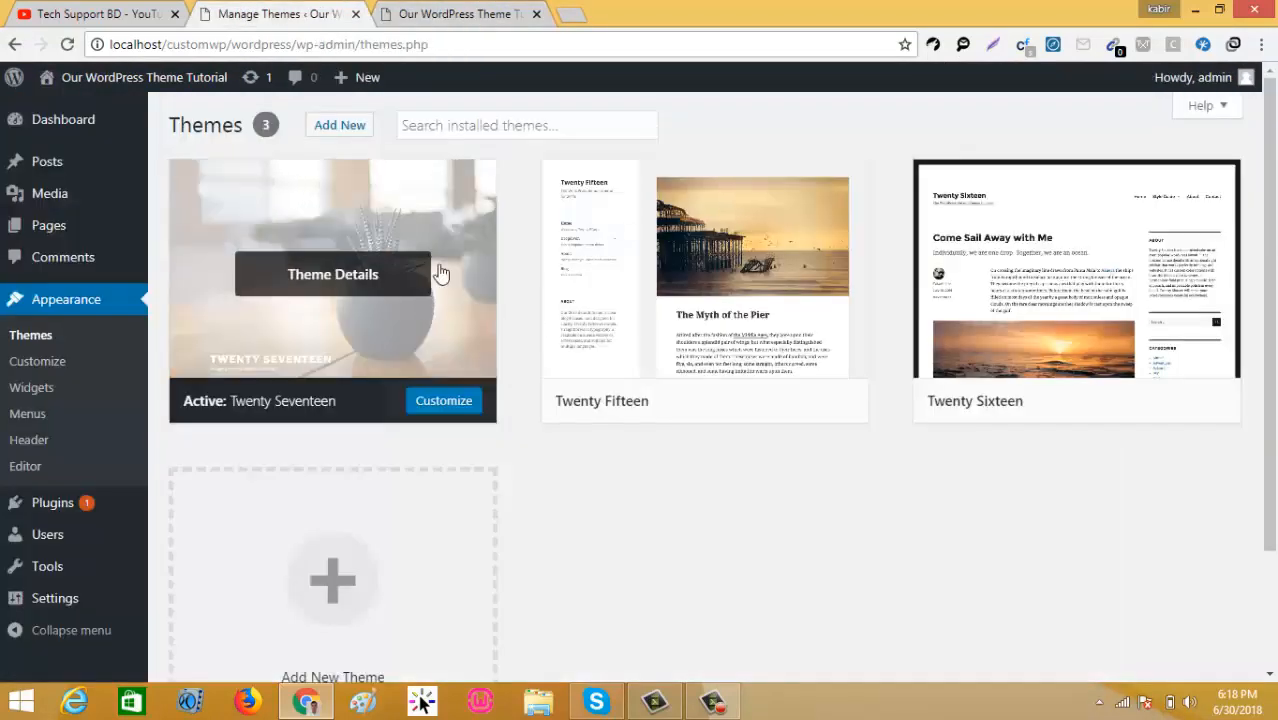
- Open the Add Themes page and look through the featured themes
{"action": "left_click", "coordinate": [338, 125]}
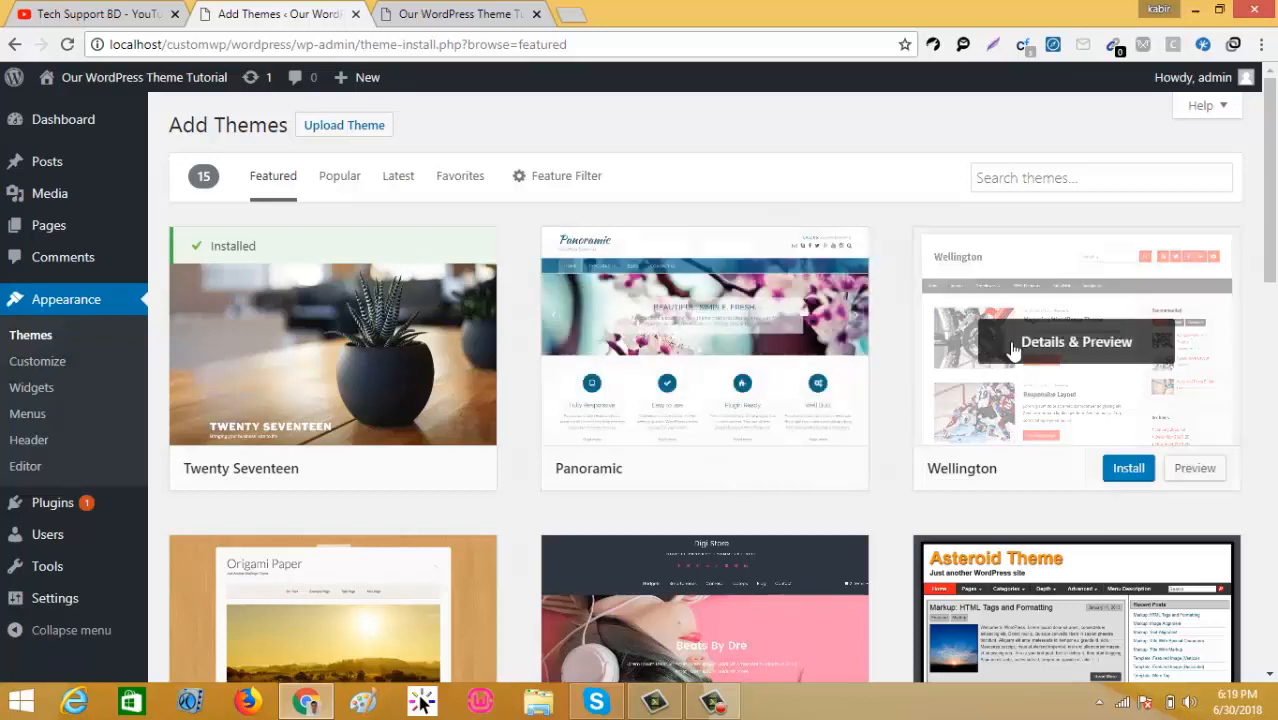
{"action": "left_click", "coordinate": [1042, 180]}
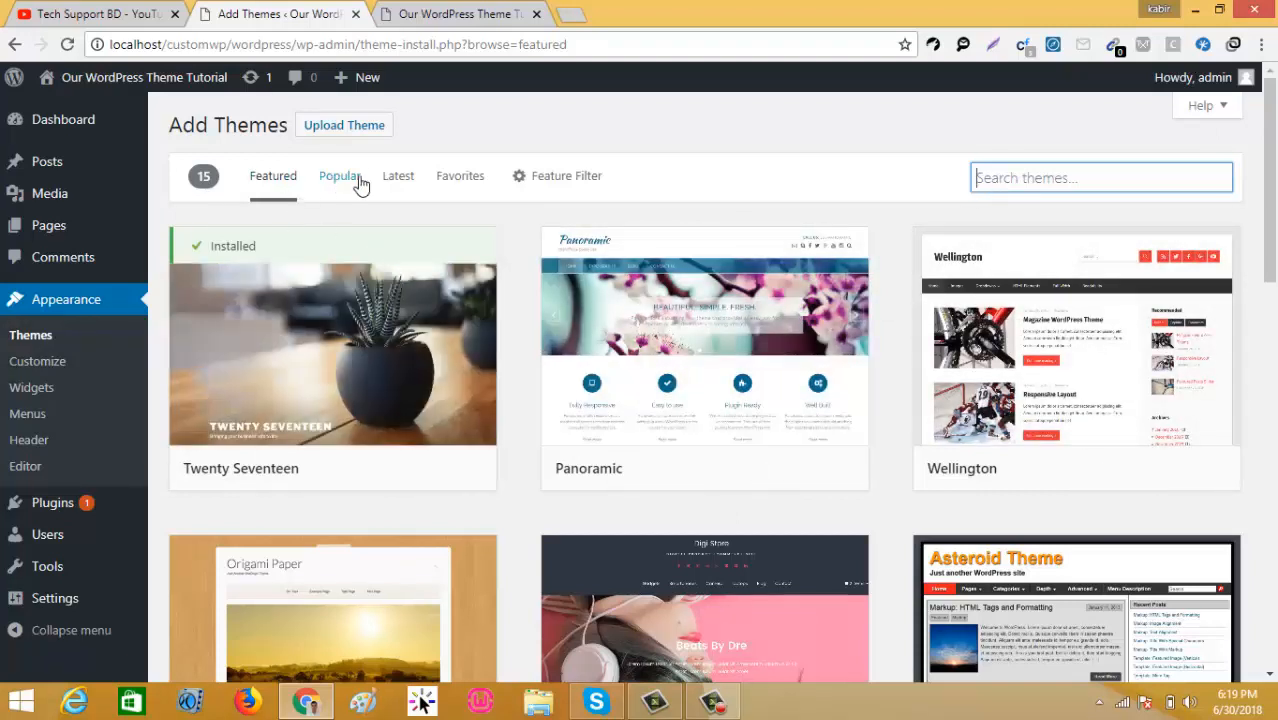
{"action": "mouse_move", "coordinate": [478, 326]}
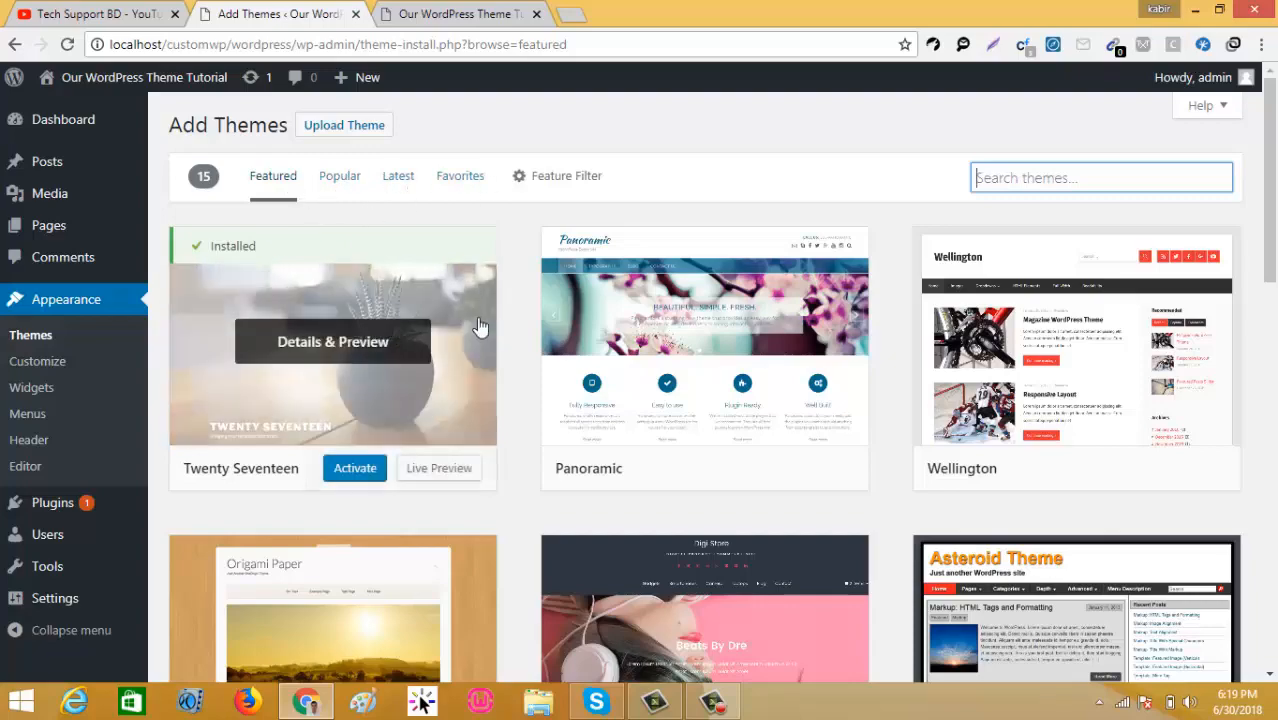
{"action": "scroll", "coordinate": [668, 440], "scroll_direction": "down", "scroll_amount": 7}
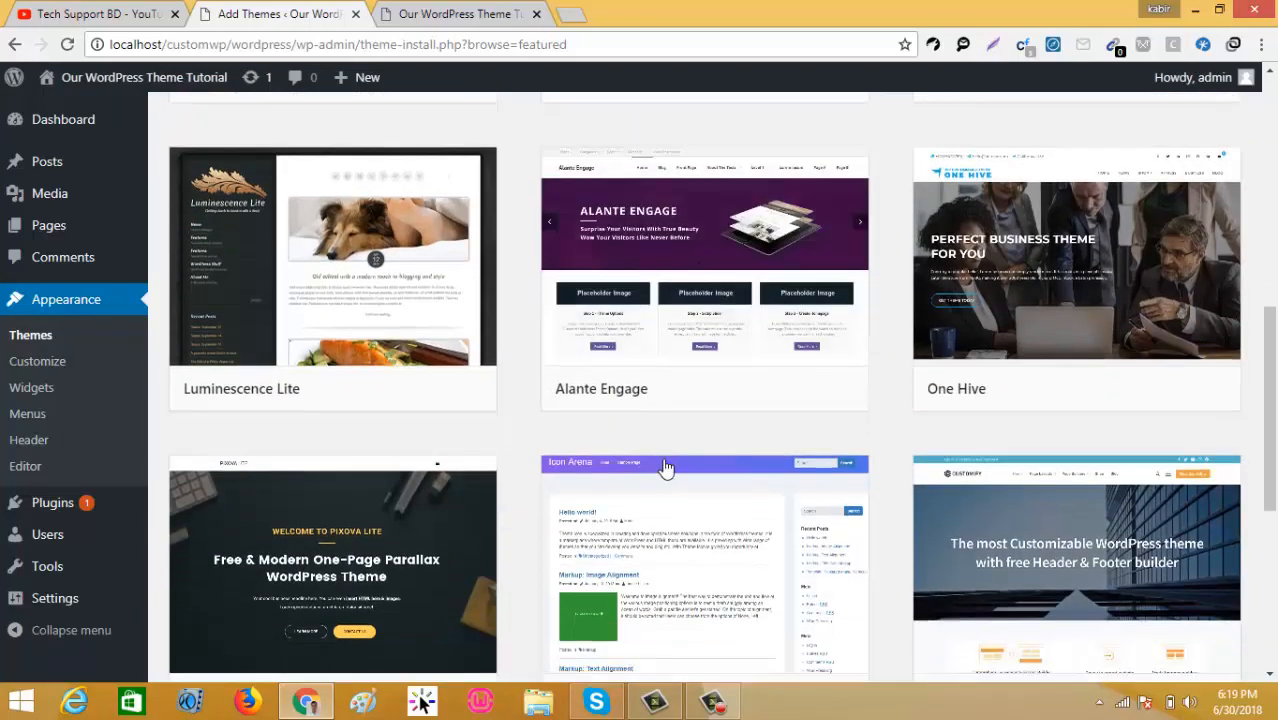
{"action": "scroll", "coordinate": [700, 462], "scroll_direction": "down", "scroll_amount": 6}
{"action": "scroll", "coordinate": [480, 420], "scroll_direction": "up", "scroll_amount": 7}
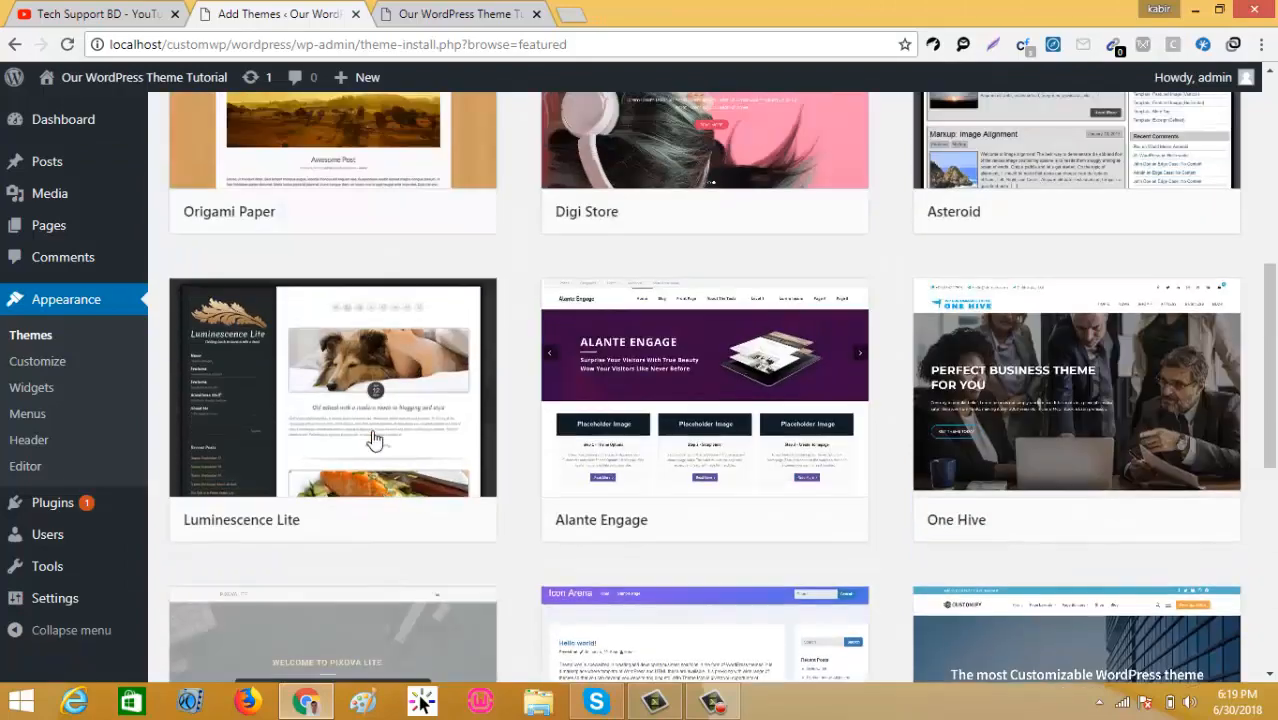
{"action": "scroll", "coordinate": [373, 438], "scroll_direction": "up", "scroll_amount": 6}
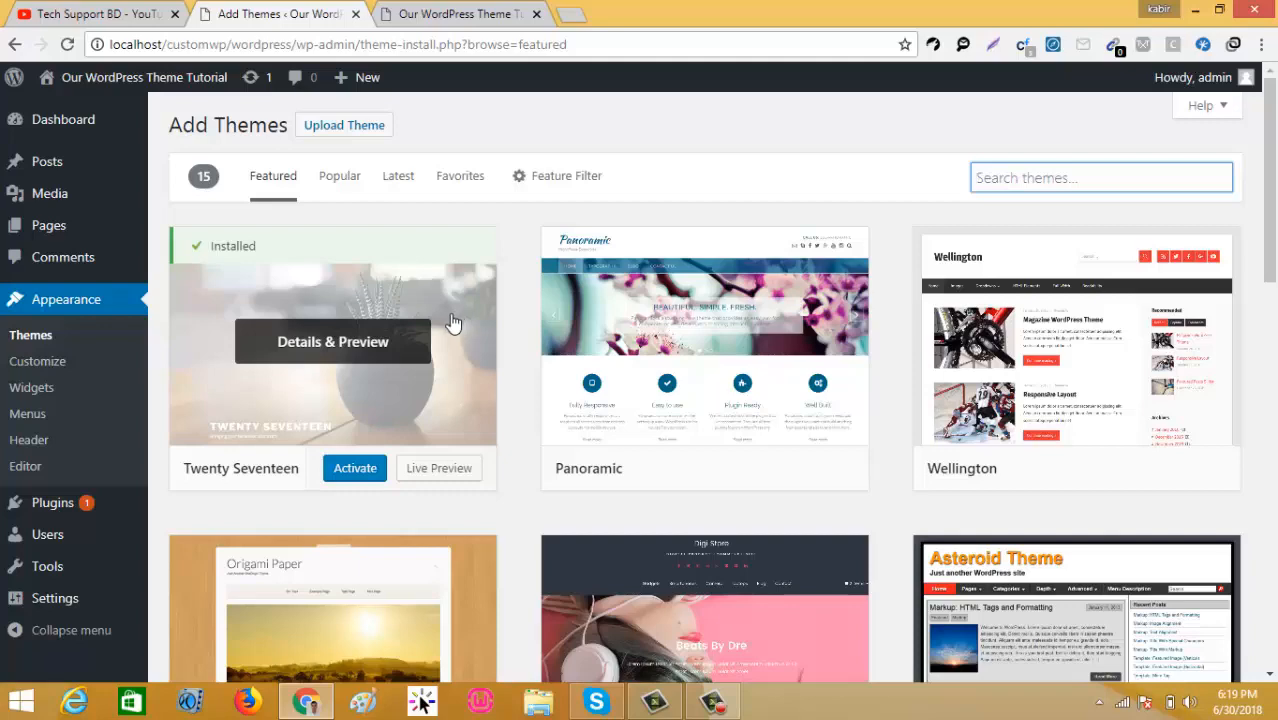
- Try to install the Alante Engage theme directly from the featured themes
{"action": "scroll", "coordinate": [995, 352], "scroll_direction": "down", "scroll_amount": 2}
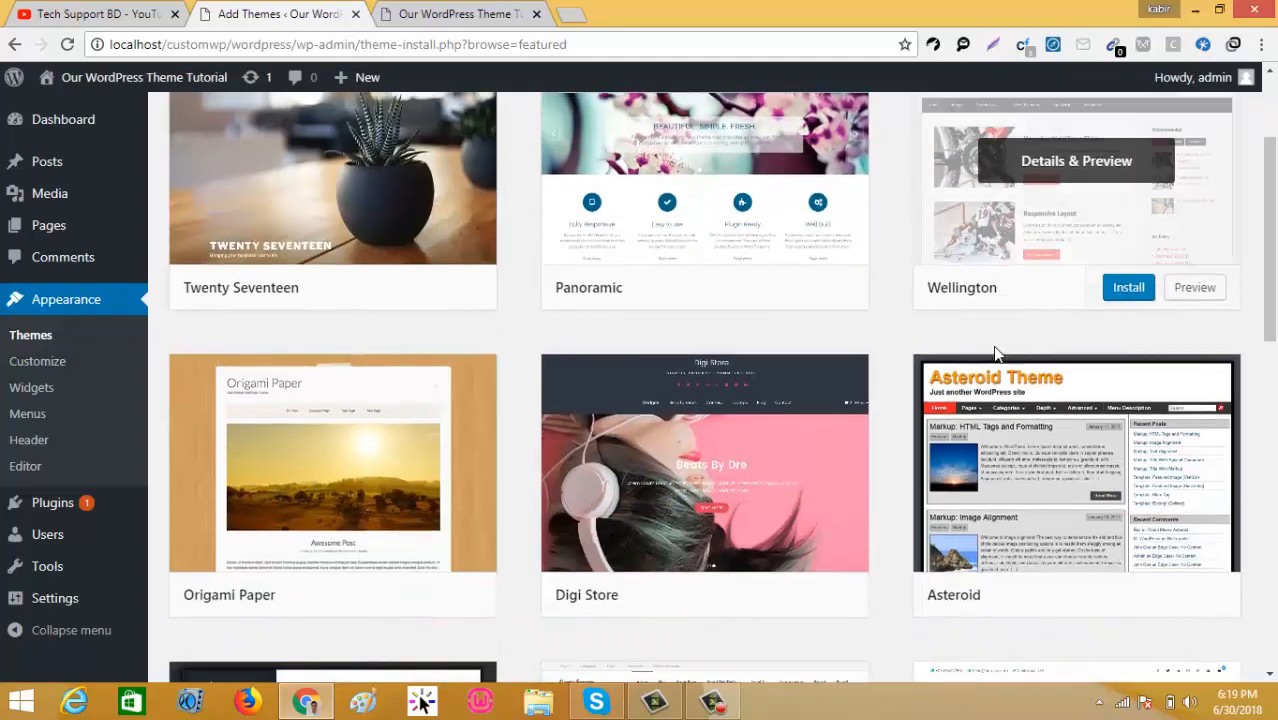
{"action": "scroll", "coordinate": [995, 352], "scroll_direction": "down", "scroll_amount": 4}
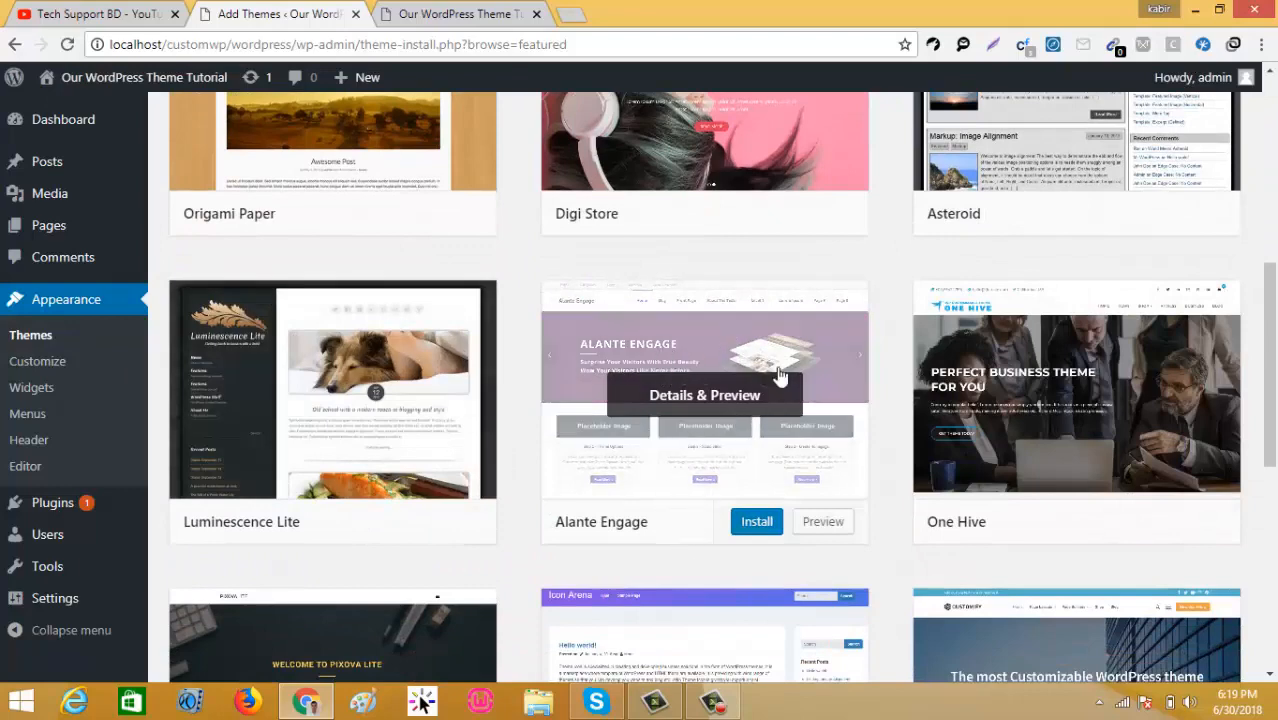
{"action": "scroll", "coordinate": [679, 494], "scroll_direction": "down", "scroll_amount": 2}
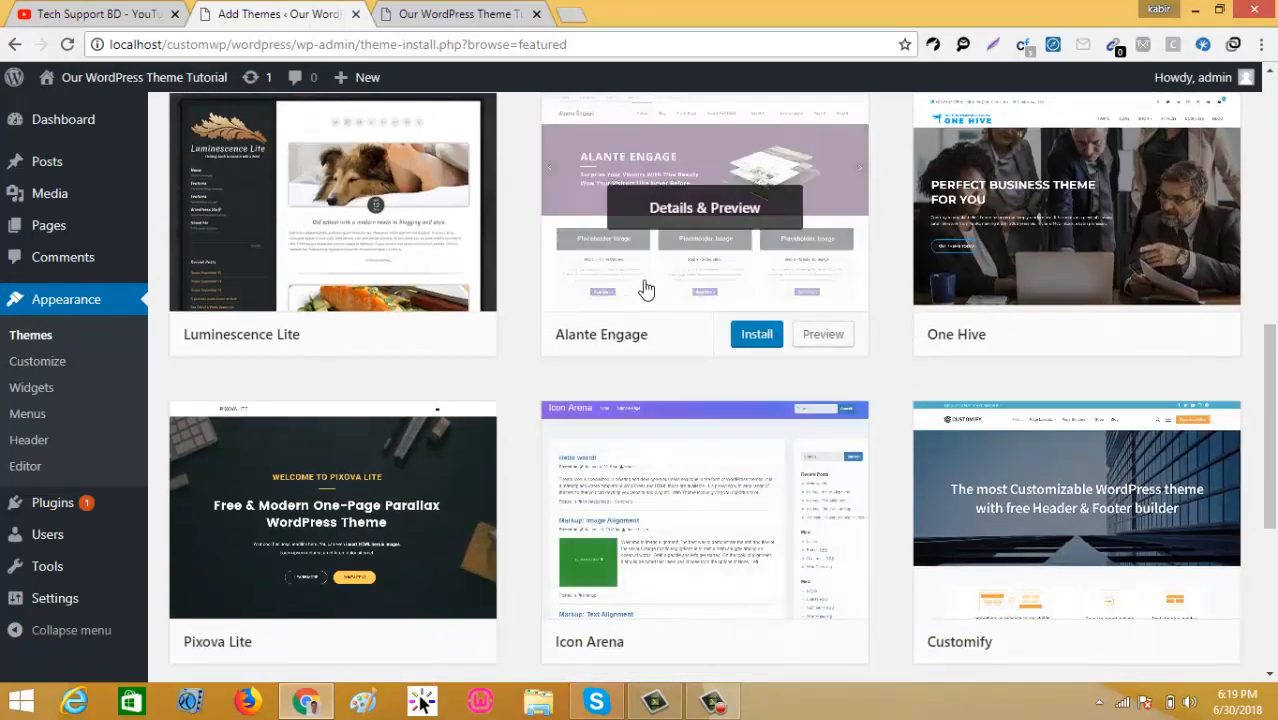
{"action": "left_click", "coordinate": [752, 343]}
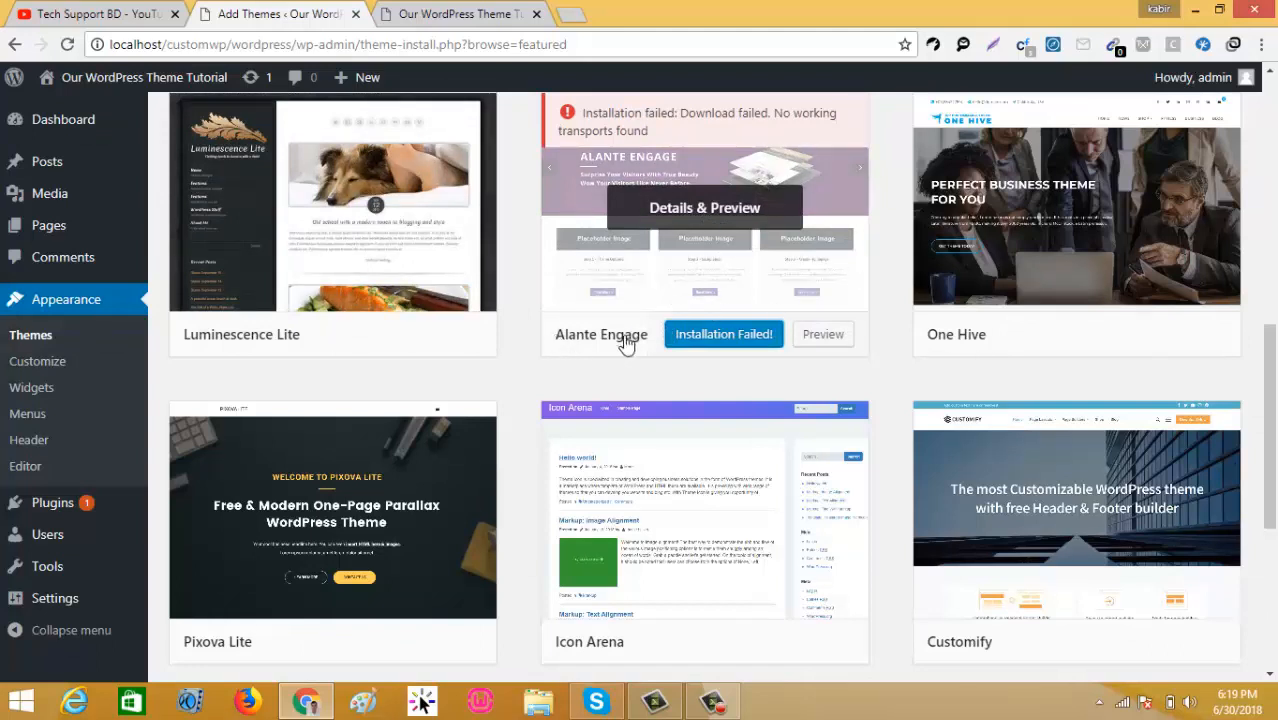
- Copy the theme name Alante Engage from its preview and open wordpress.org in a new browser tab
{"action": "left_click_drag", "start_coordinate": [560, 342], "coordinate": [645, 343]}
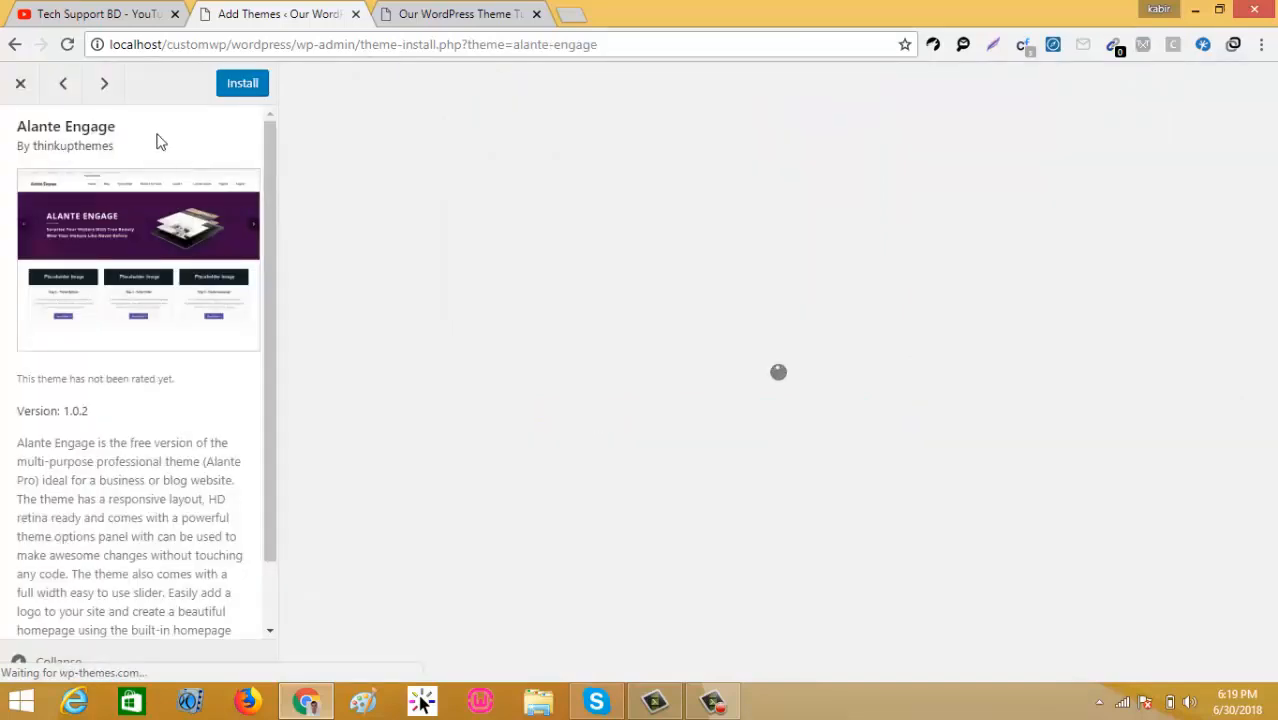
{"action": "left_click_drag", "start_coordinate": [117, 128], "coordinate": [5, 145]}
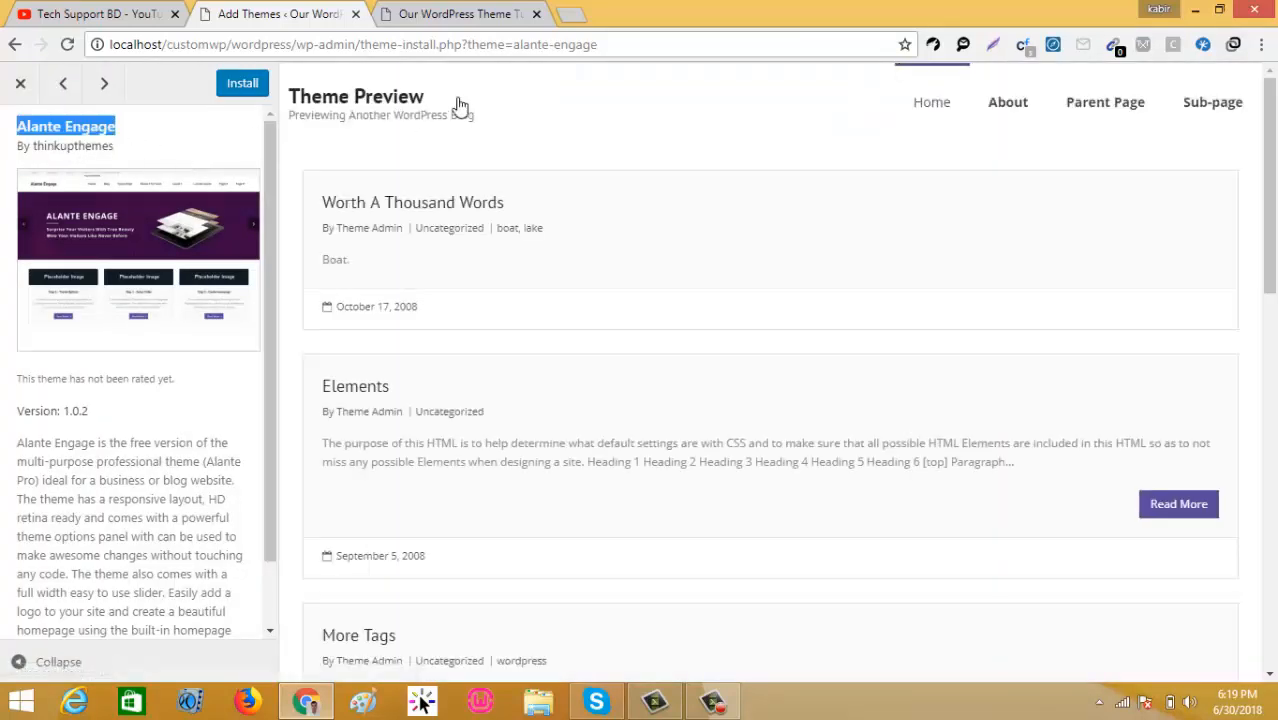
{"action": "left_click", "coordinate": [465, 12]}
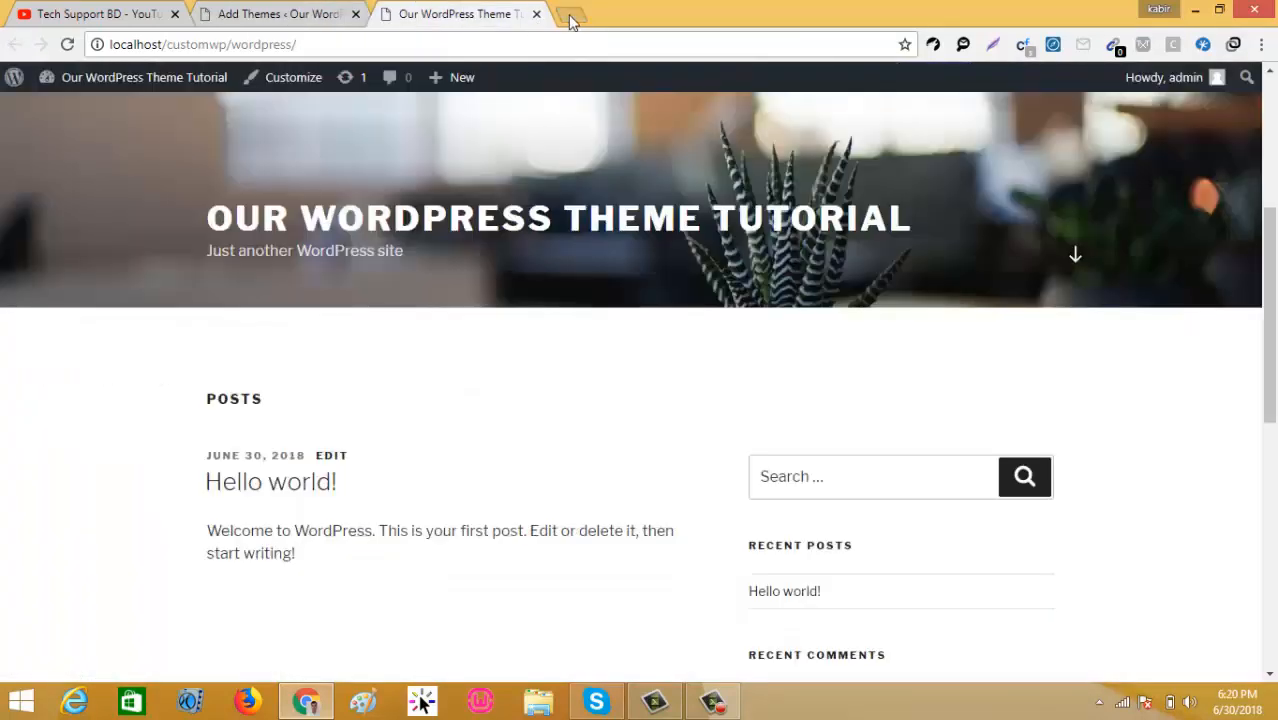
{"action": "key", "text": "ctrl+t"}
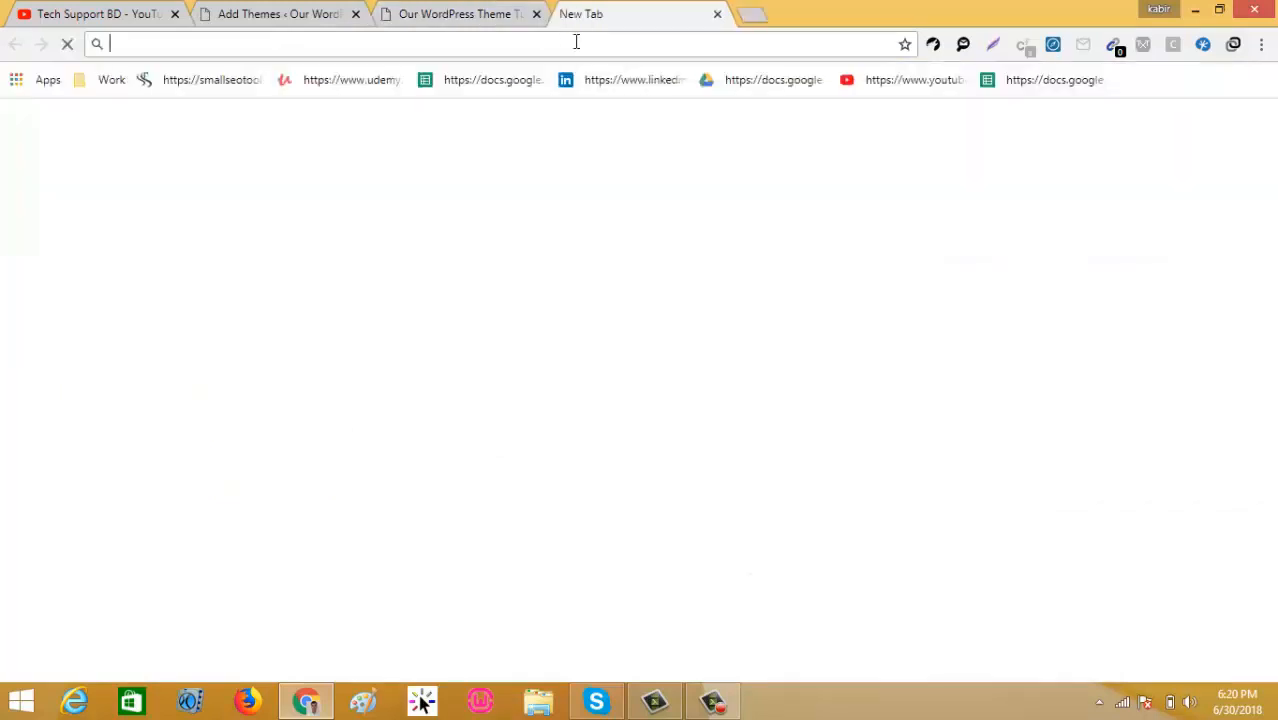
{"action": "type", "text": "wordpress.org"}
{"action": "key", "text": "Return"}
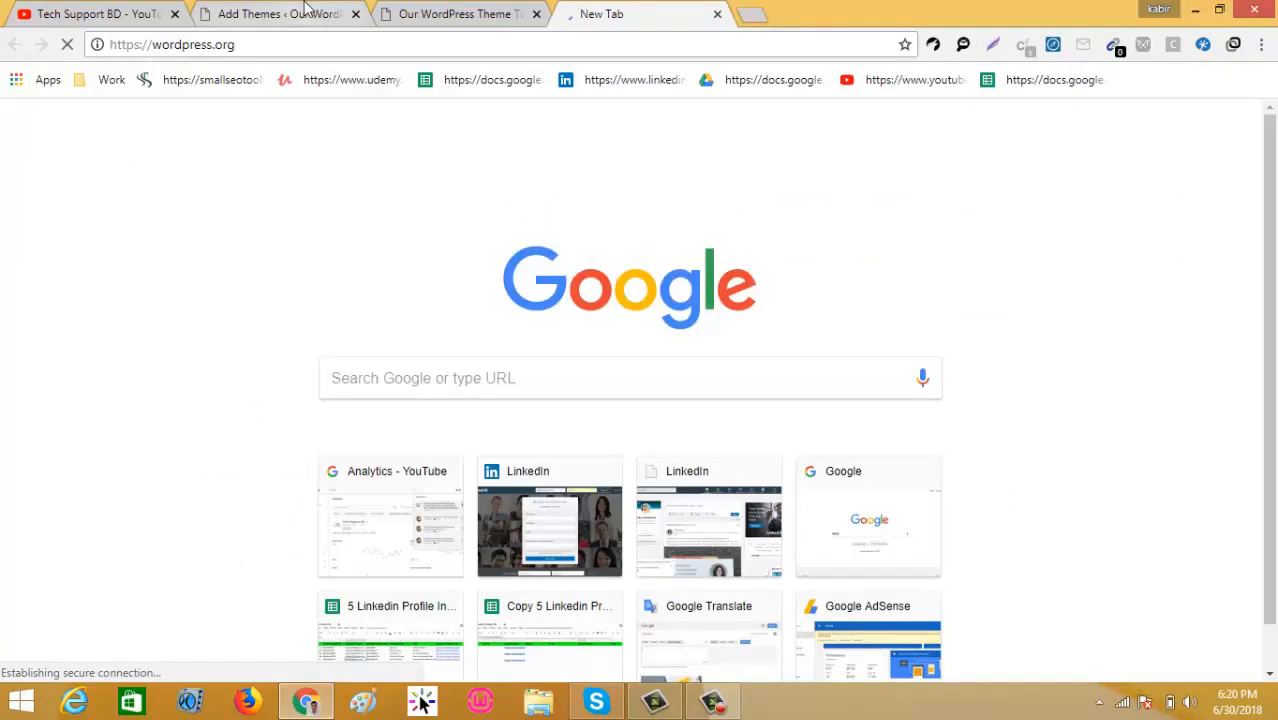
{"action": "left_click", "coordinate": [333, 12]}
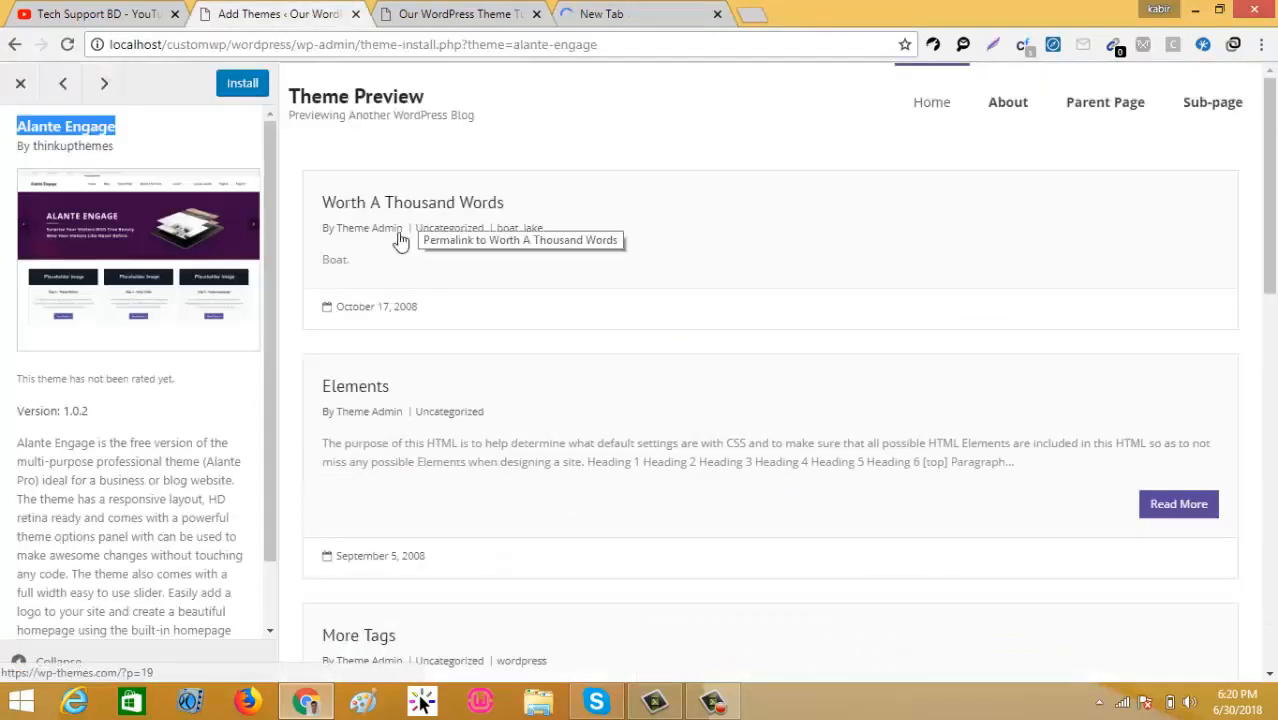
{"action": "left_click", "coordinate": [612, 14]}
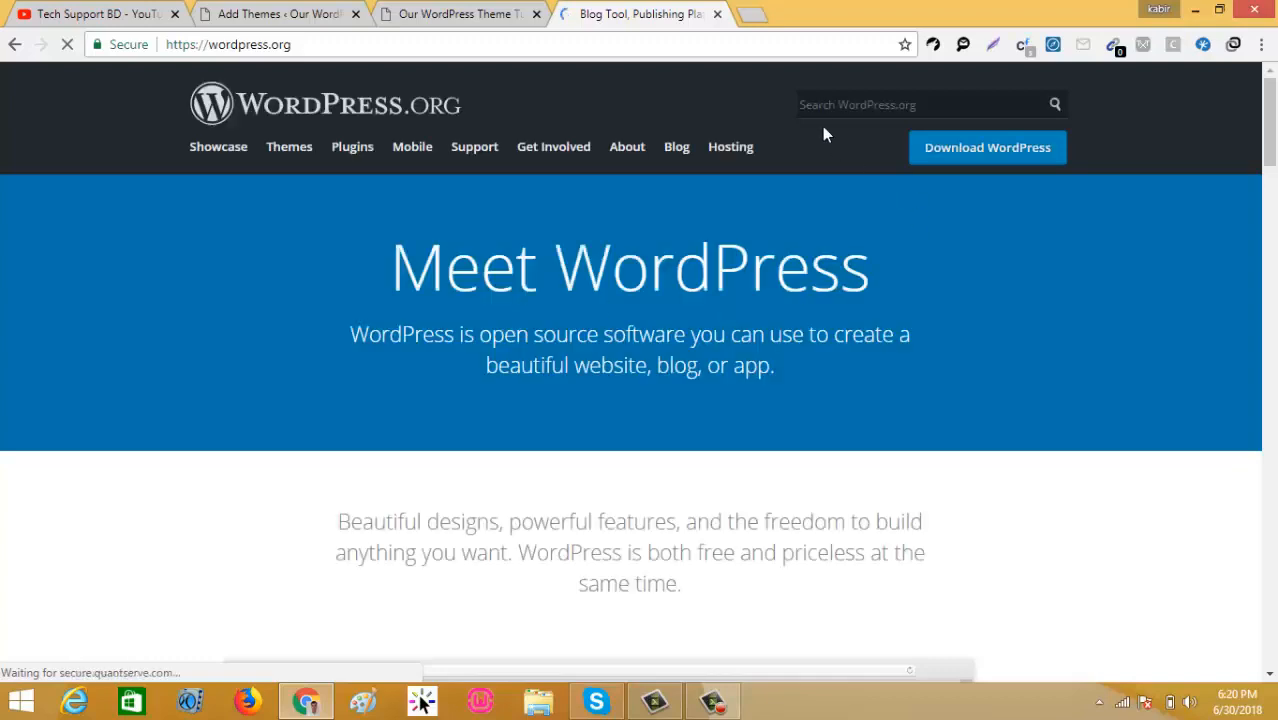
- Search WordPress.org for "Alante Engage"
{"action": "left_click", "coordinate": [904, 106]}
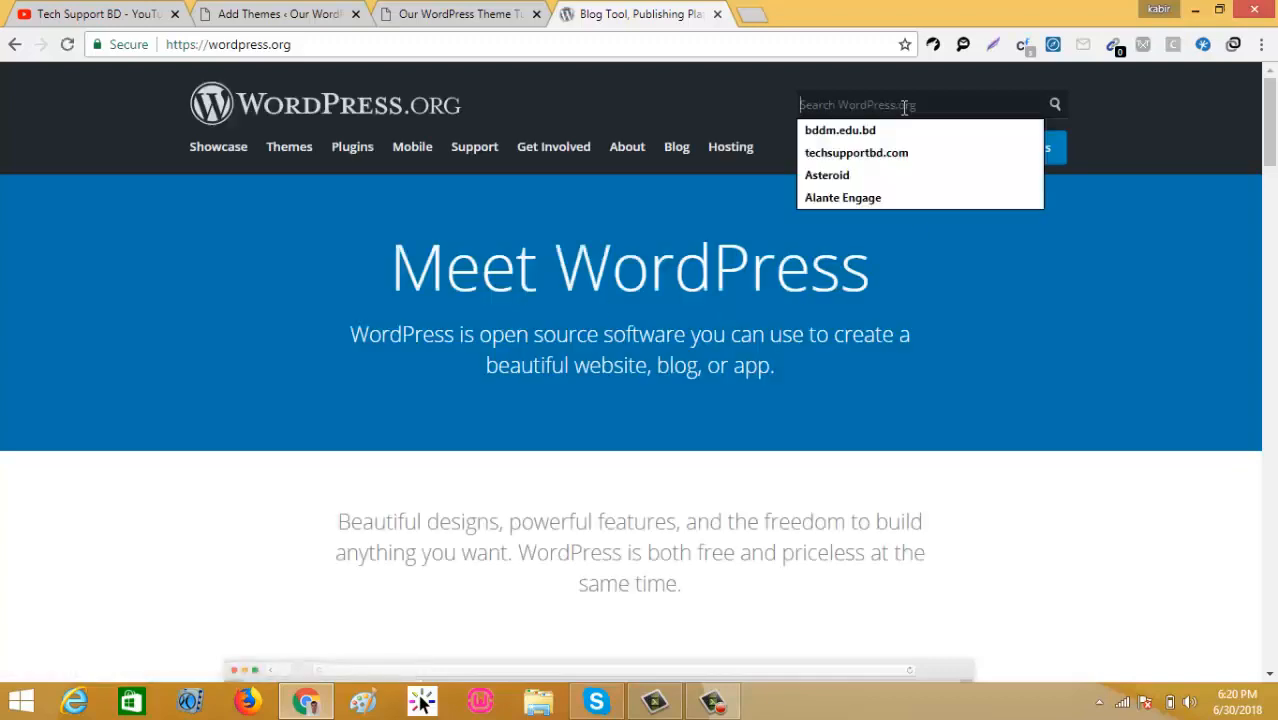
{"action": "type", "text": "Alante Engage"}
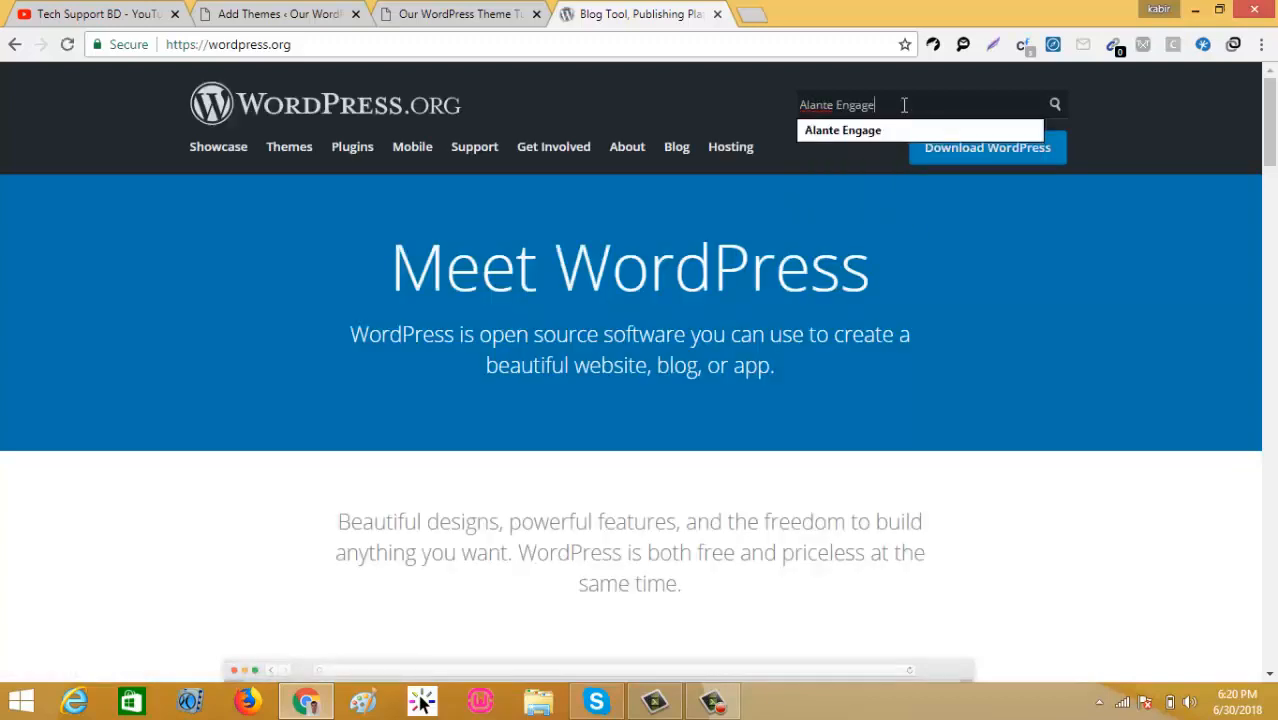
{"action": "left_click", "coordinate": [1056, 105]}
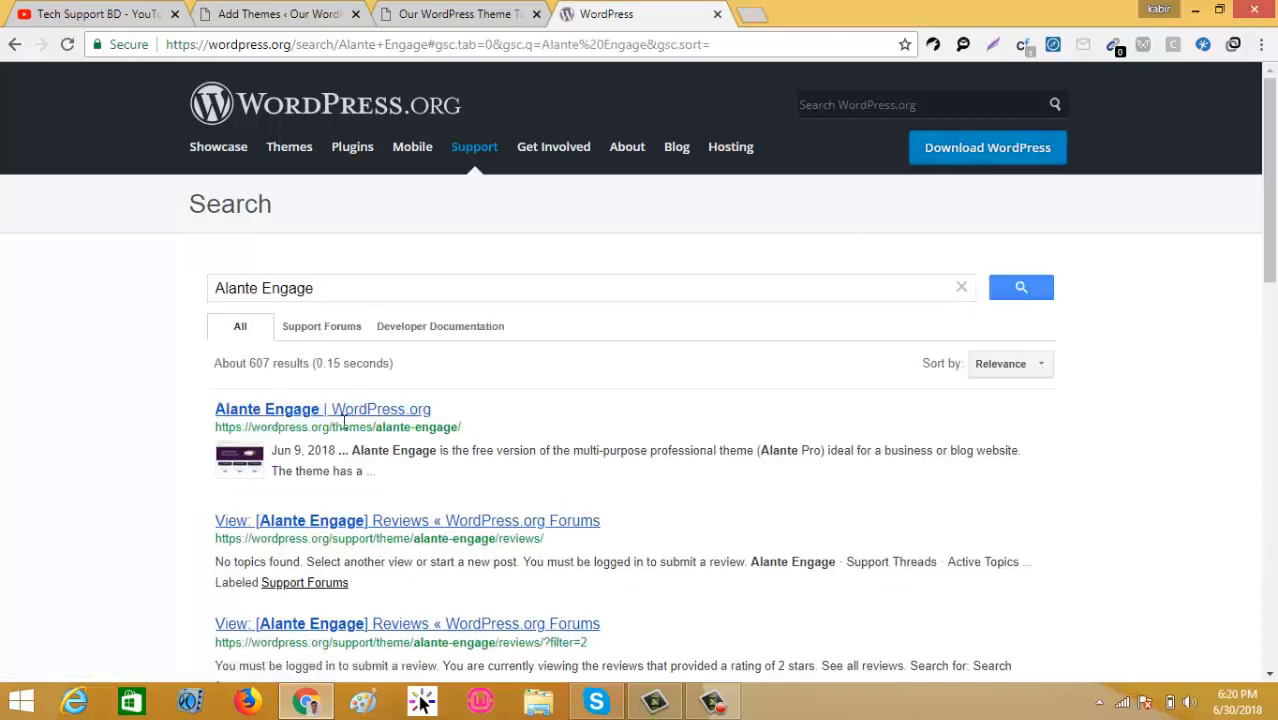
- Open the Alante Engage page in the Theme Directory and download the theme's zip file
{"action": "left_click", "coordinate": [290, 418]}
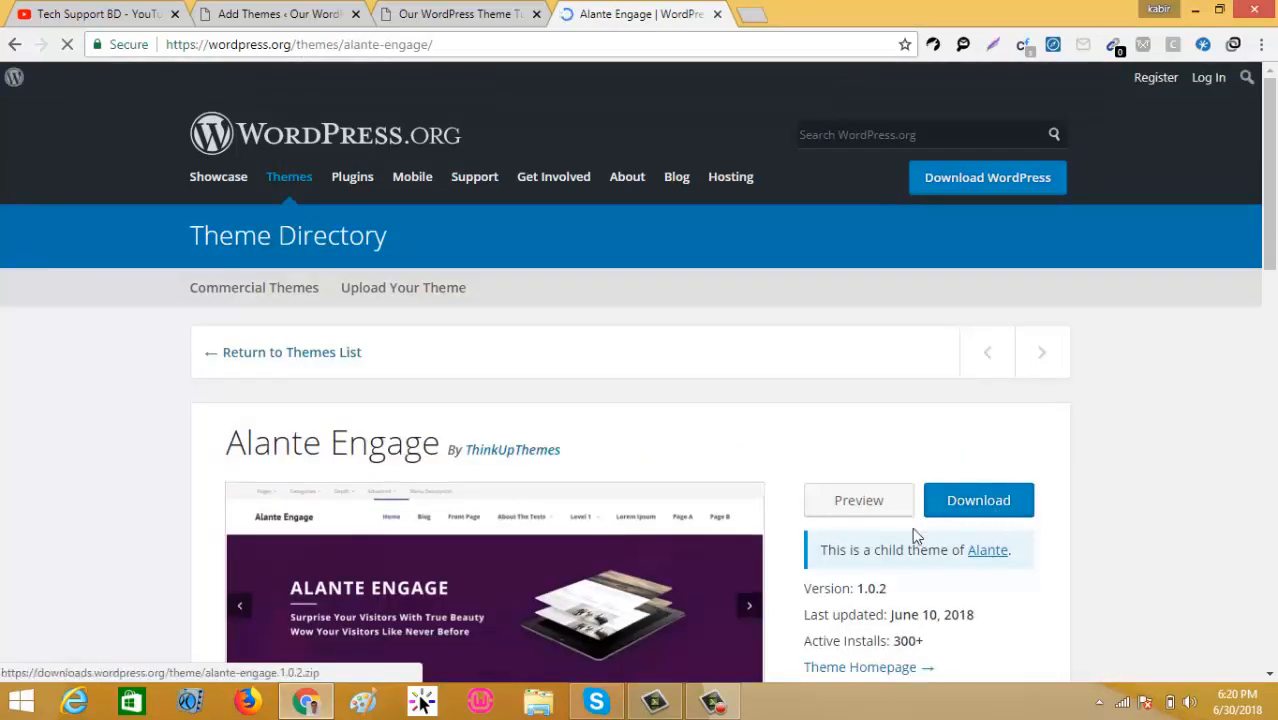
{"action": "scroll", "coordinate": [1115, 495], "scroll_direction": "down", "scroll_amount": 2}
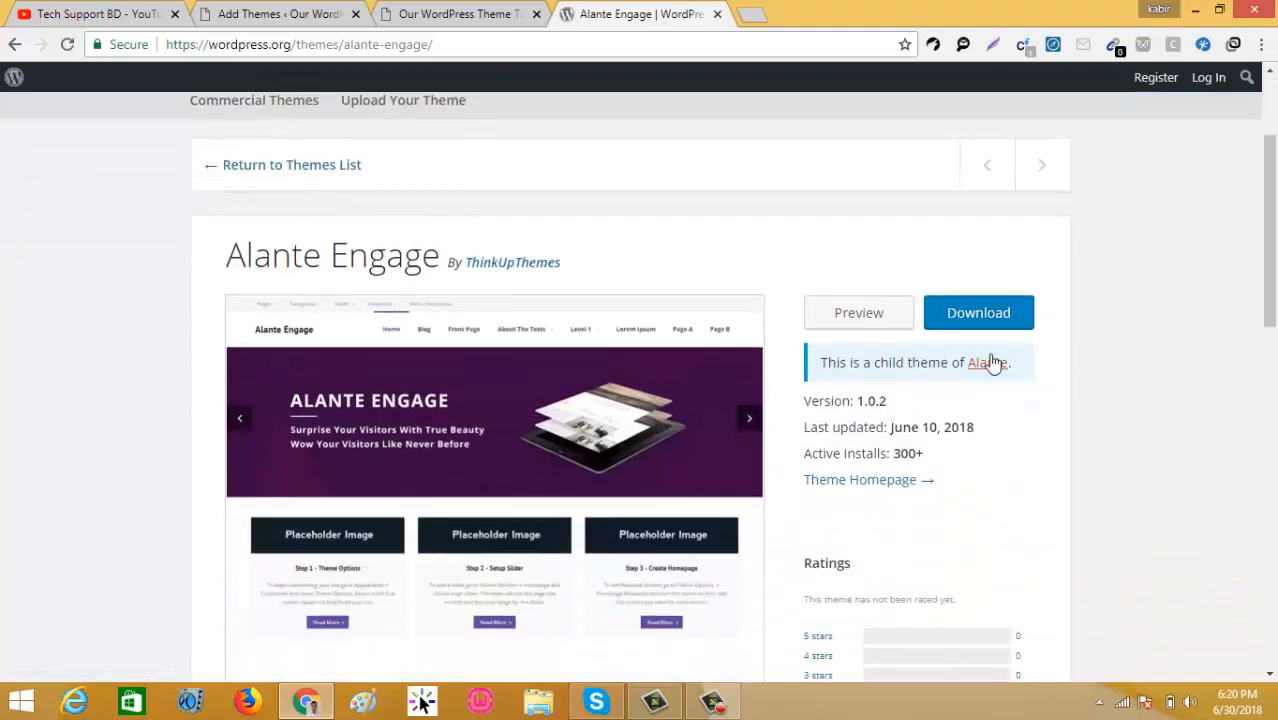
{"action": "left_click", "coordinate": [977, 320]}
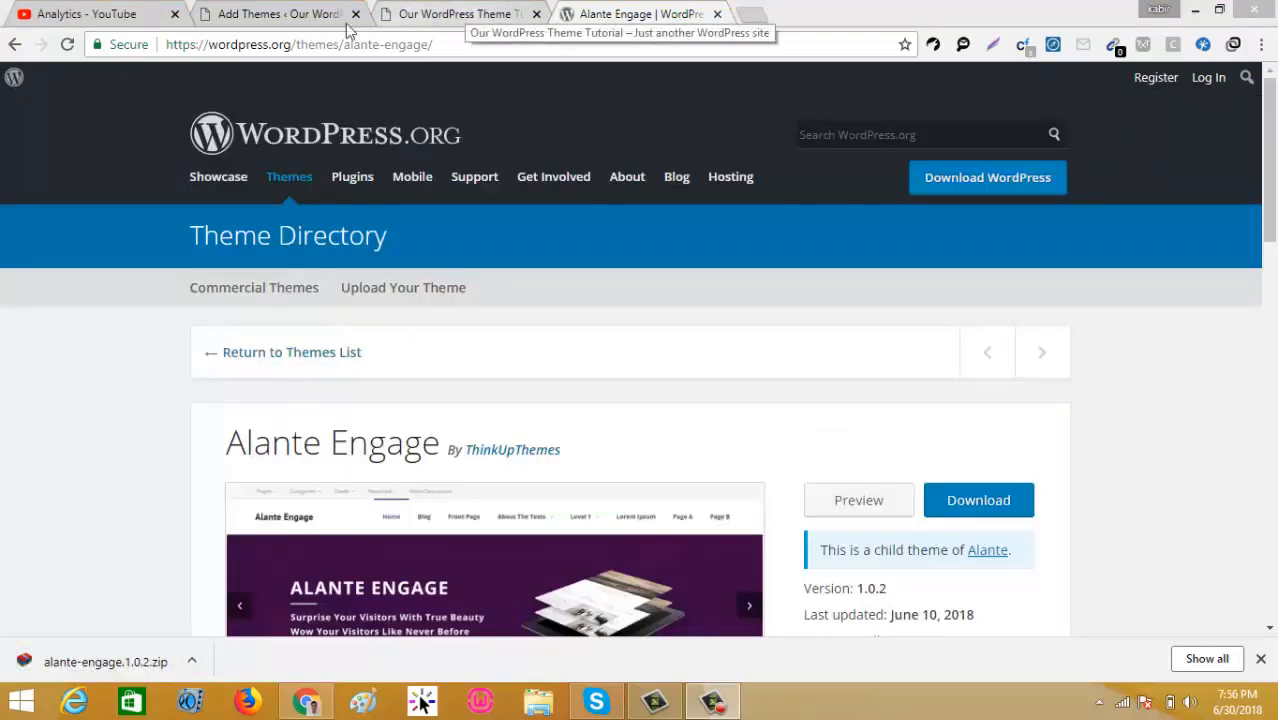
- Return to the site's Add Themes page, close the Alante Engage preview and open the theme upload form
{"action": "left_click", "coordinate": [270, 14]}
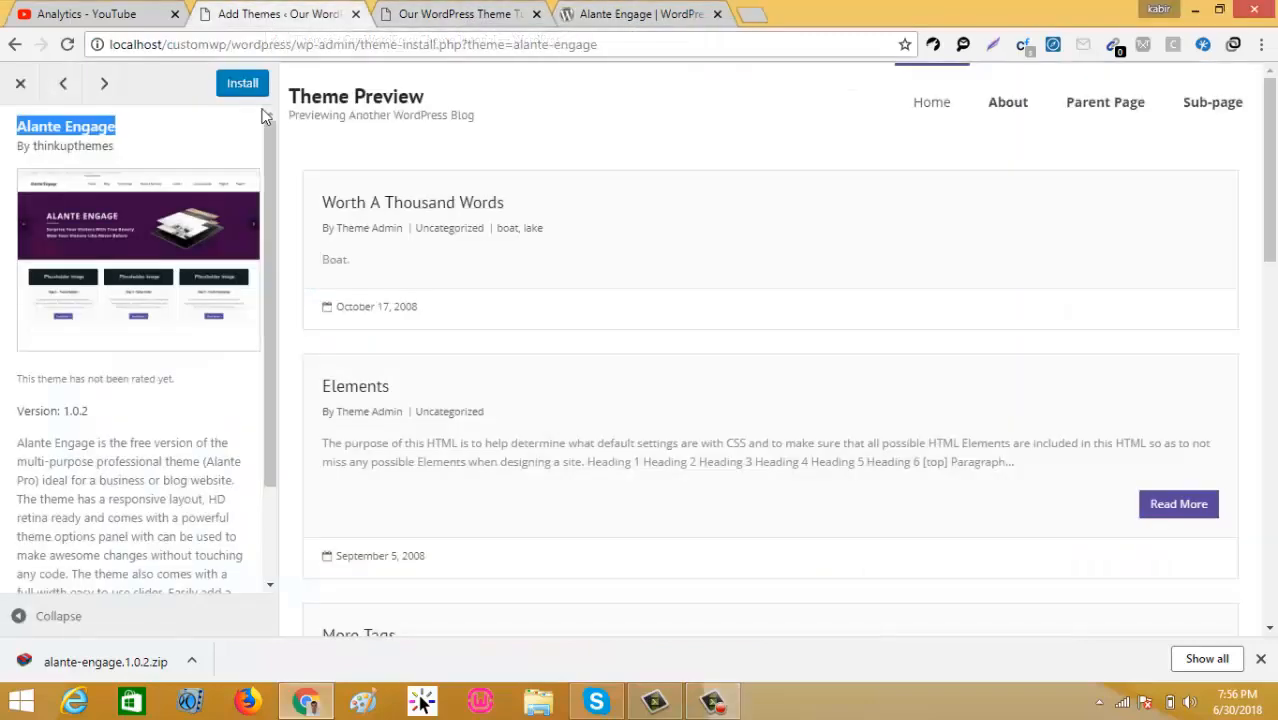
{"action": "left_click", "coordinate": [20, 85]}
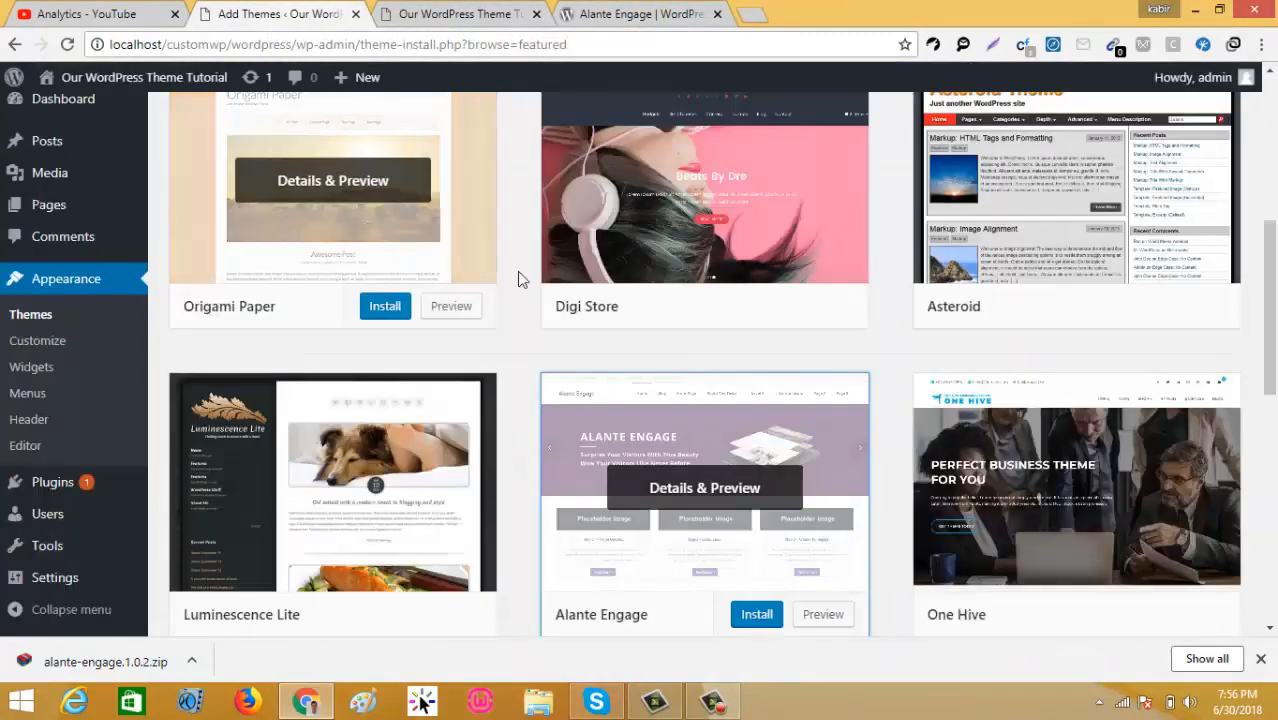
{"action": "scroll", "coordinate": [533, 341], "scroll_direction": "up", "scroll_amount": 5}
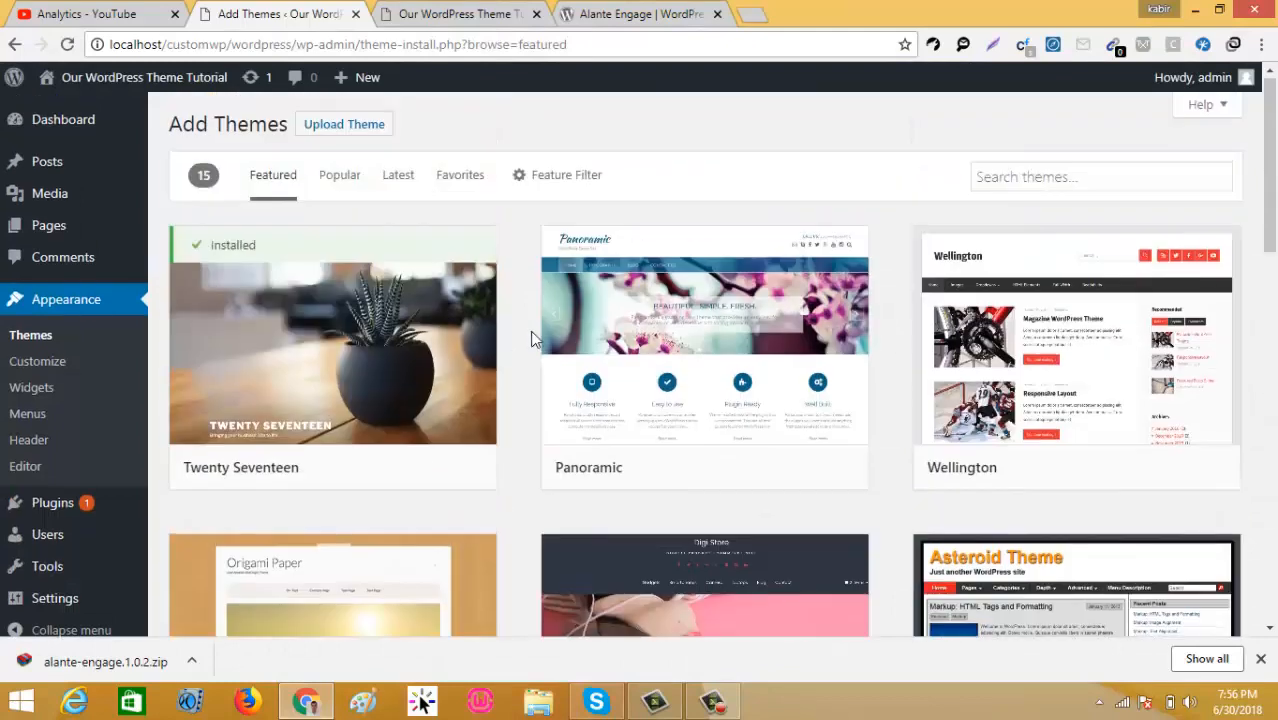
{"action": "left_click", "coordinate": [341, 130]}
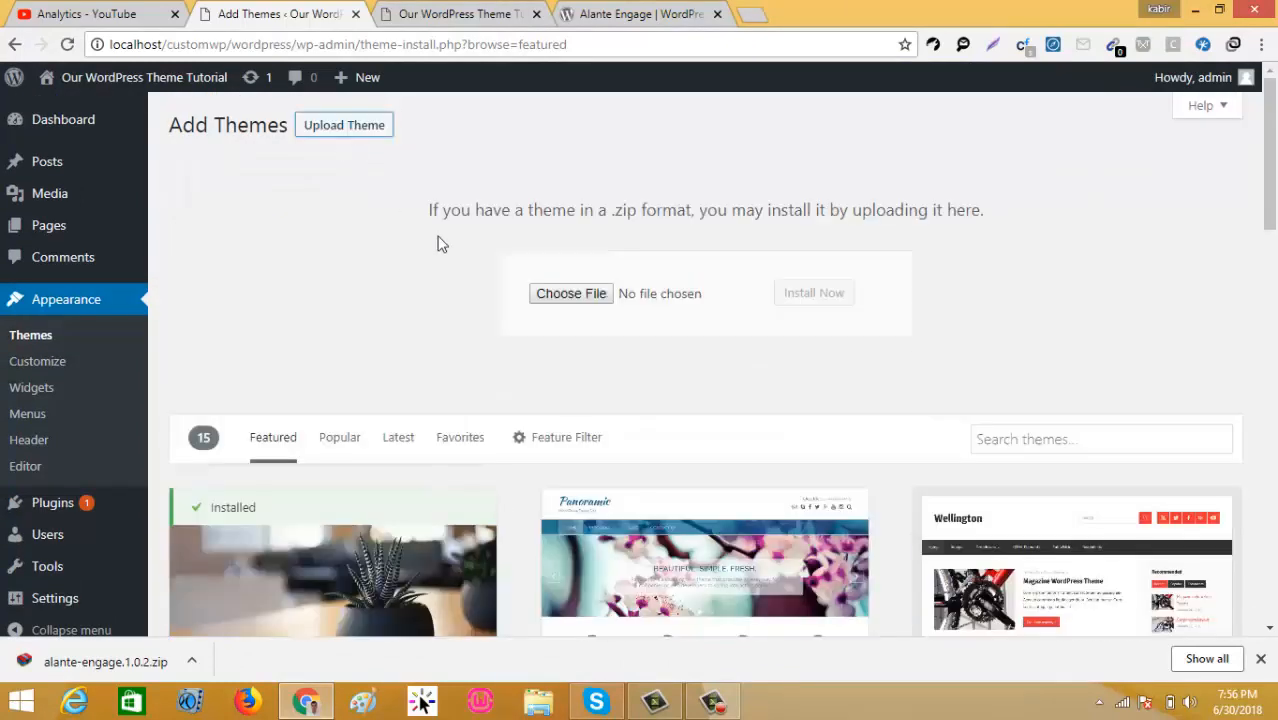
- Choose alante-engage.1.0.2.zip from the Downloads folder and install it as an uploaded theme
{"action": "left_click", "coordinate": [543, 300]}
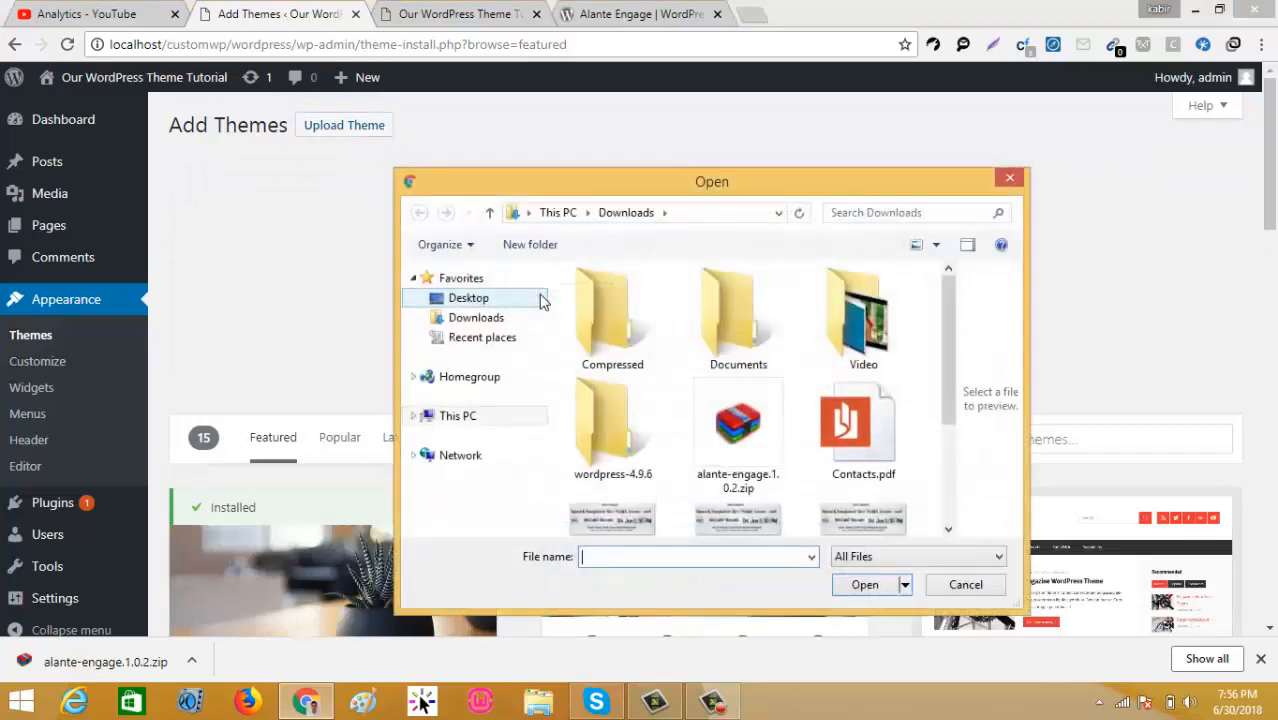
{"action": "scroll", "coordinate": [470, 345], "scroll_direction": "down", "scroll_amount": 3}
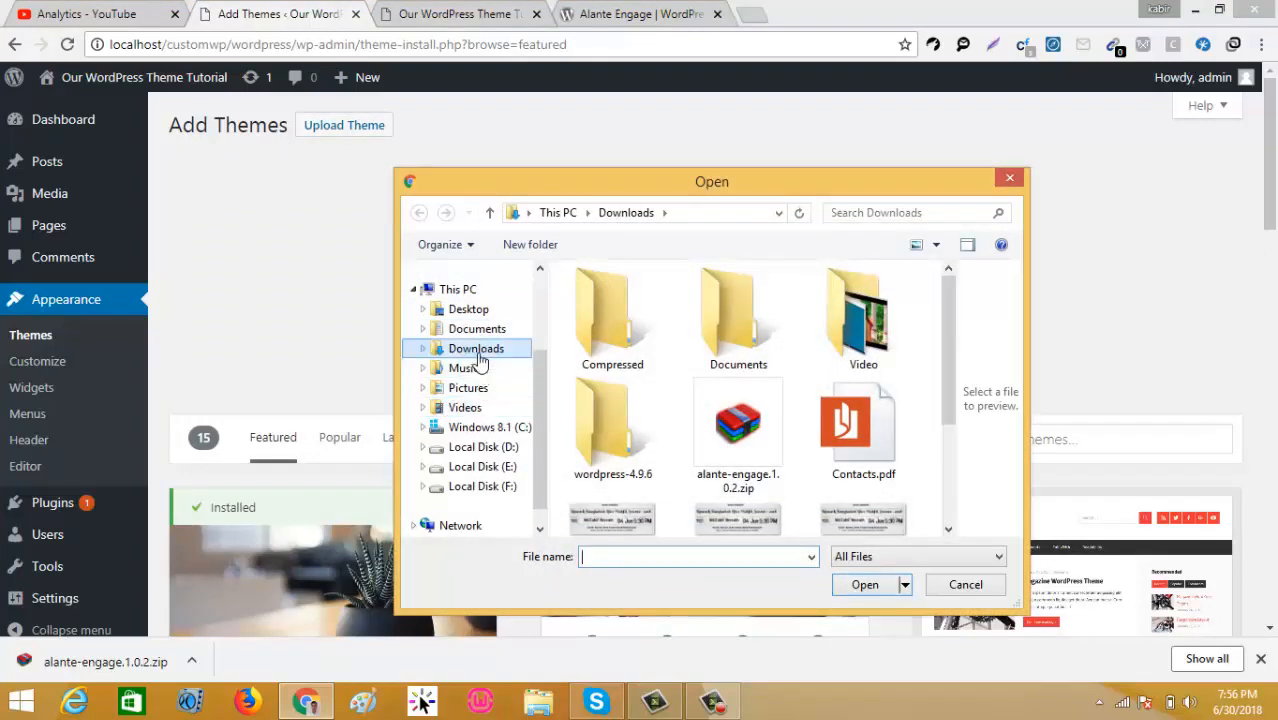
{"action": "left_click", "coordinate": [737, 445]}
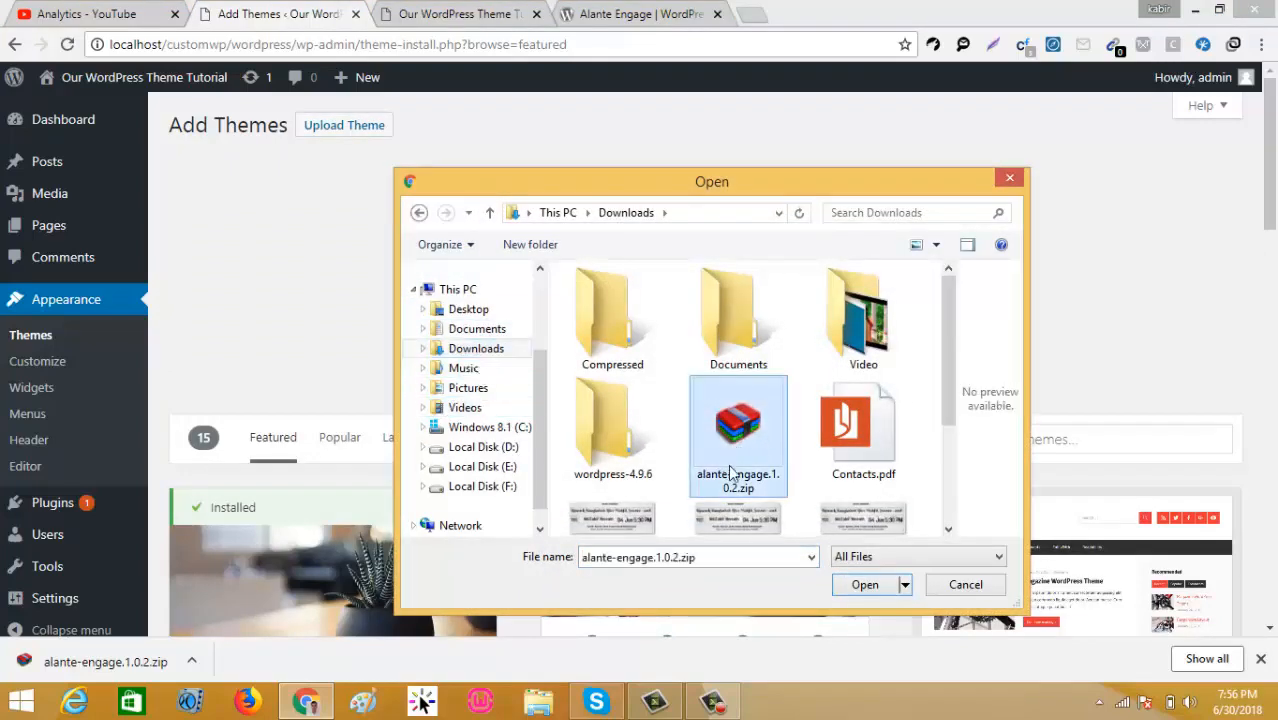
{"action": "left_click", "coordinate": [861, 586]}
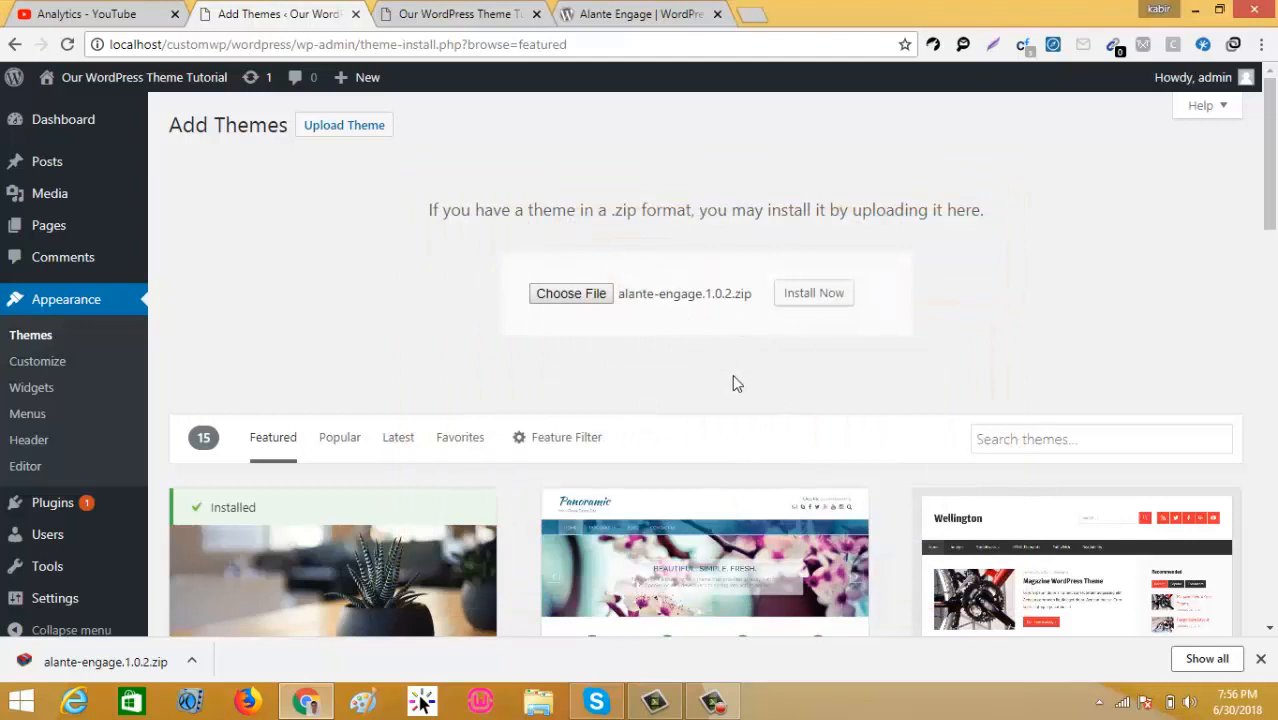
{"action": "left_click", "coordinate": [806, 306]}
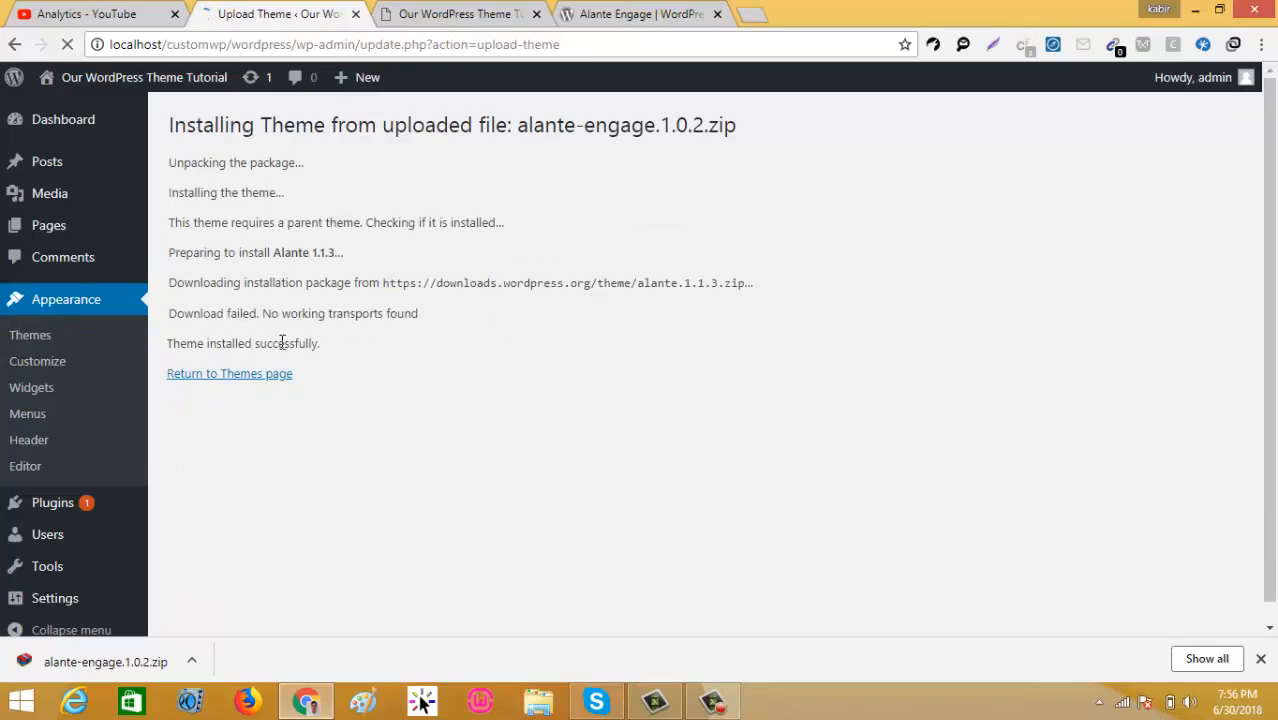
- Read the theme installation report, then examine the Broken Themes entry for Alante Engage on the installed themes page
{"action": "left_click_drag", "start_coordinate": [328, 345], "coordinate": [165, 352]}
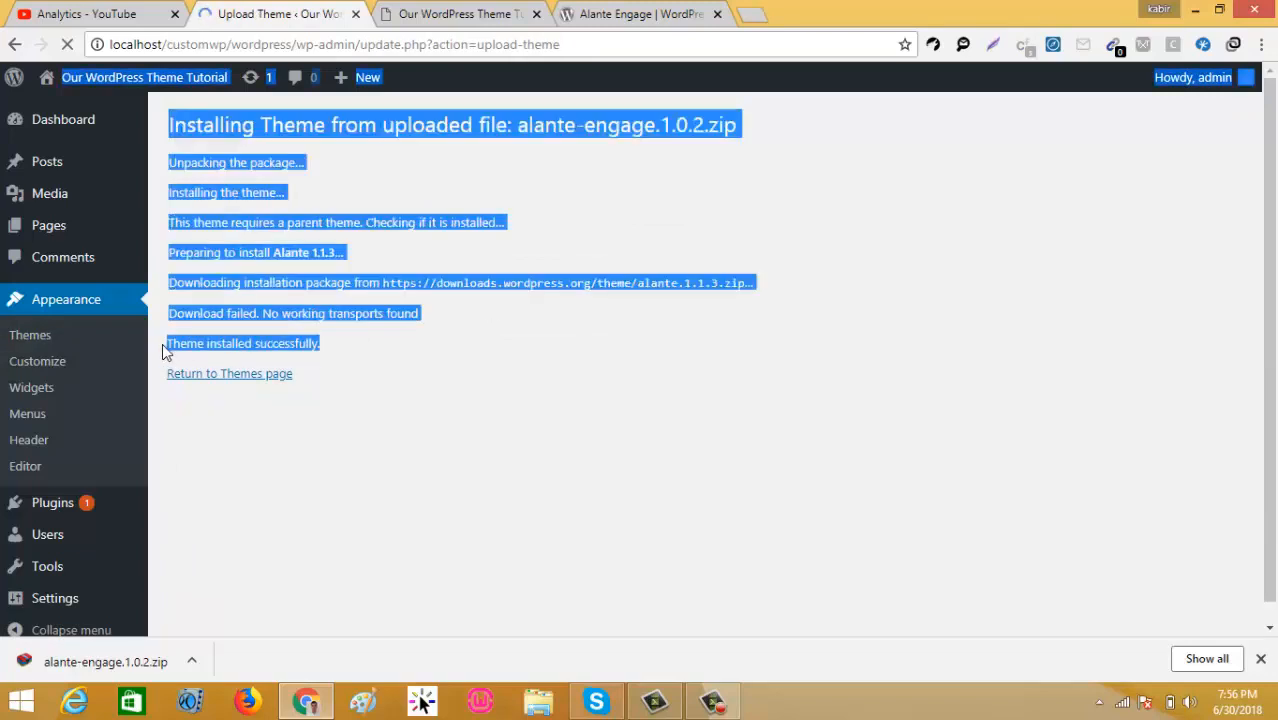
{"action": "left_click", "coordinate": [430, 373]}
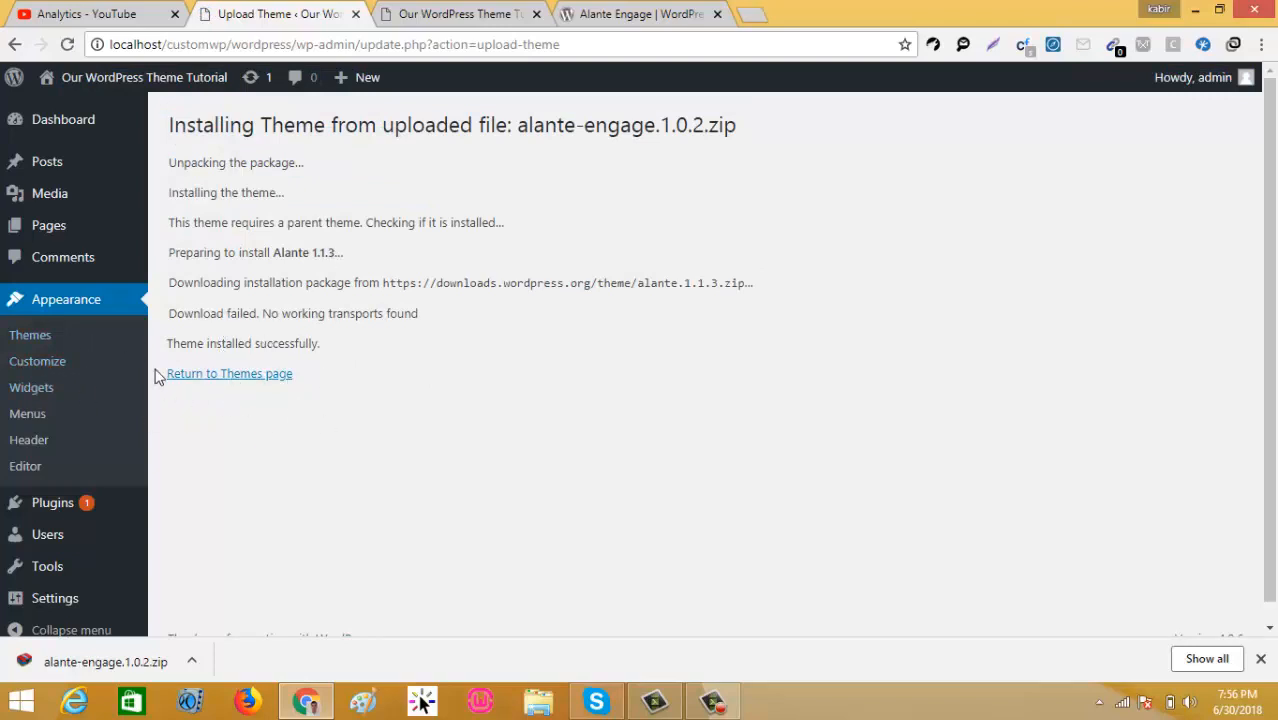
{"action": "left_click", "coordinate": [29, 340]}
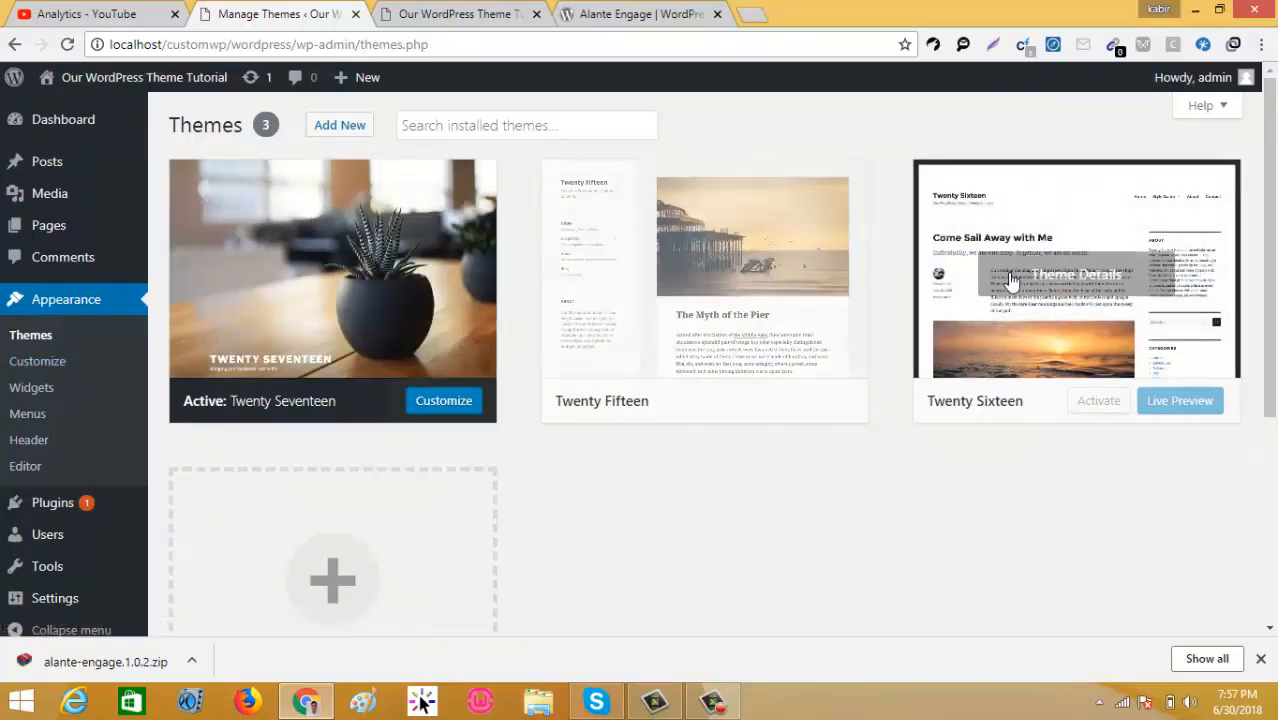
{"action": "left_click_drag", "start_coordinate": [1272, 253], "coordinate": [1276, 490]}
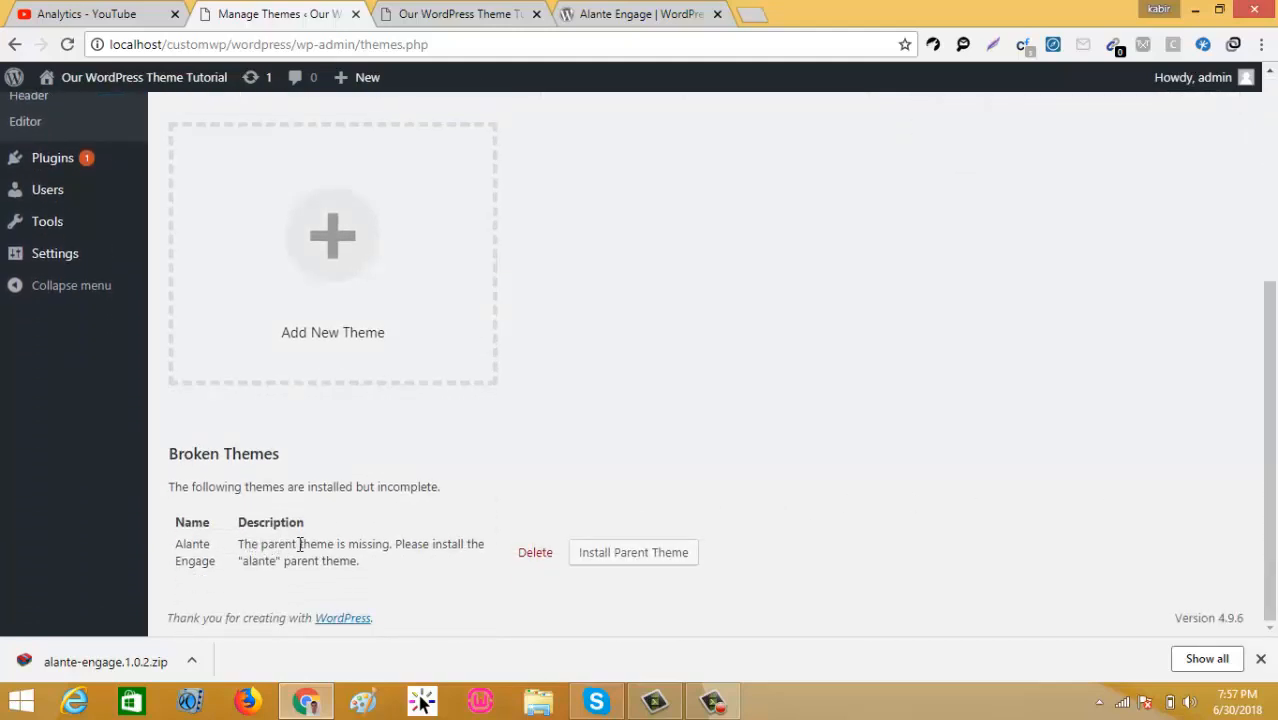
{"action": "left_click_drag", "start_coordinate": [349, 545], "coordinate": [388, 540]}
{"action": "left_click_drag", "start_coordinate": [244, 561], "coordinate": [359, 561]}
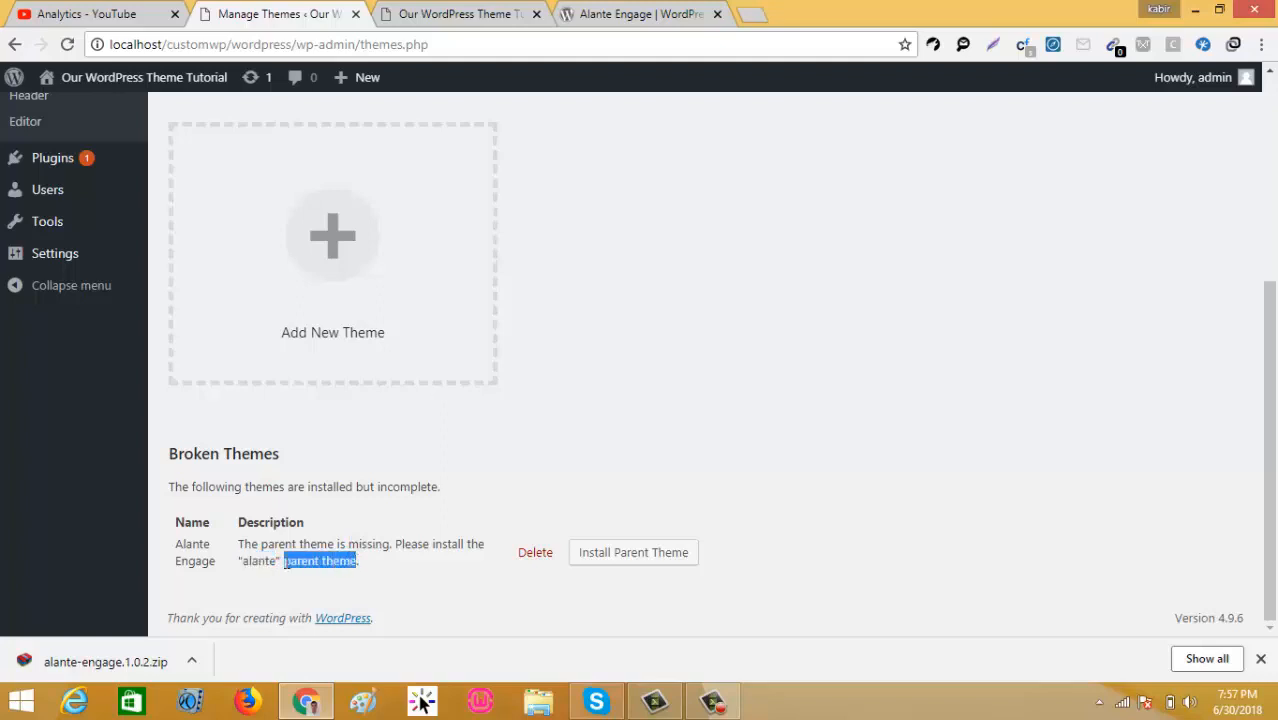
{"action": "left_click", "coordinate": [257, 561]}
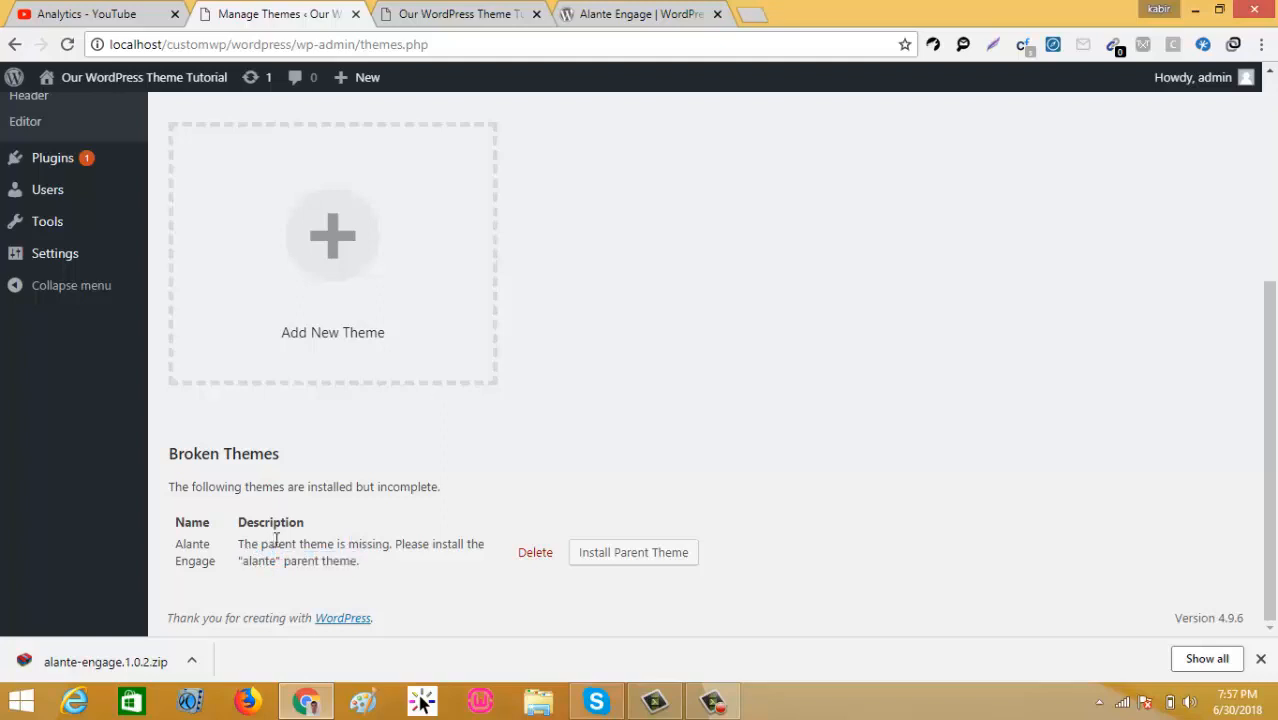
{"action": "double_click", "coordinate": [258, 561]}
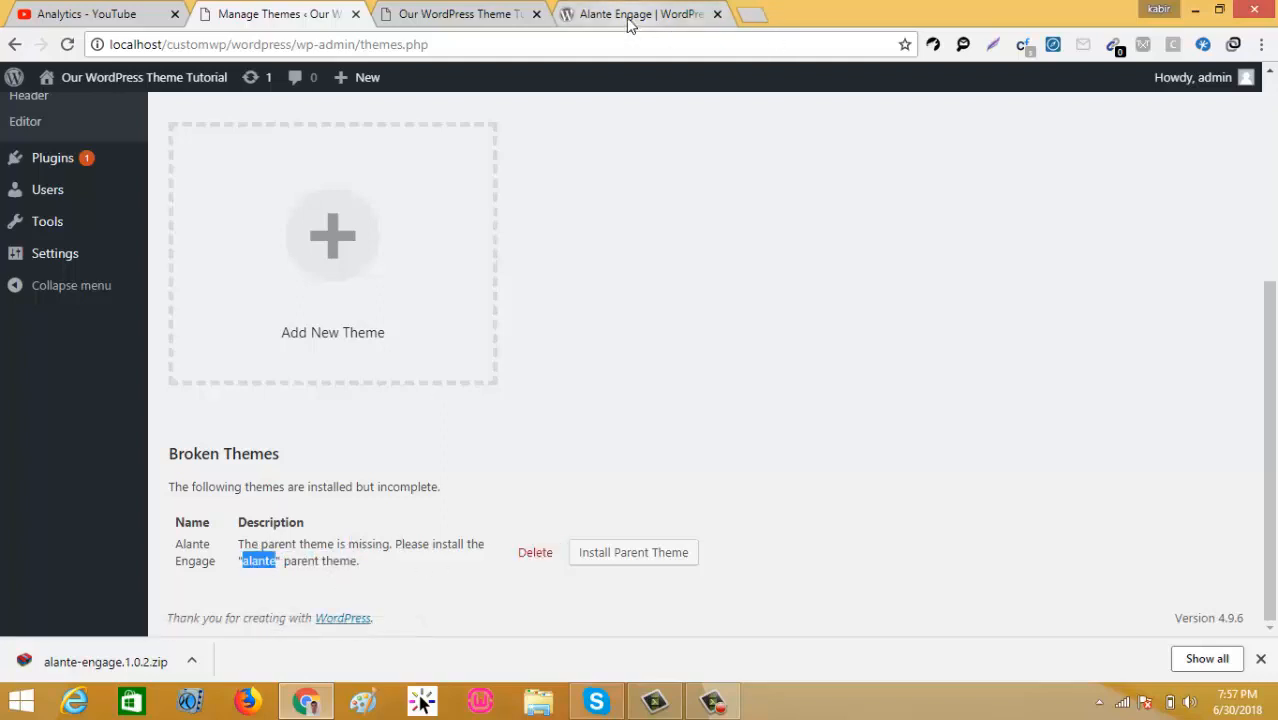
- Check the parent theme note on the Alante Engage page in the WordPress.org Theme Directory
{"action": "left_click", "coordinate": [630, 16]}
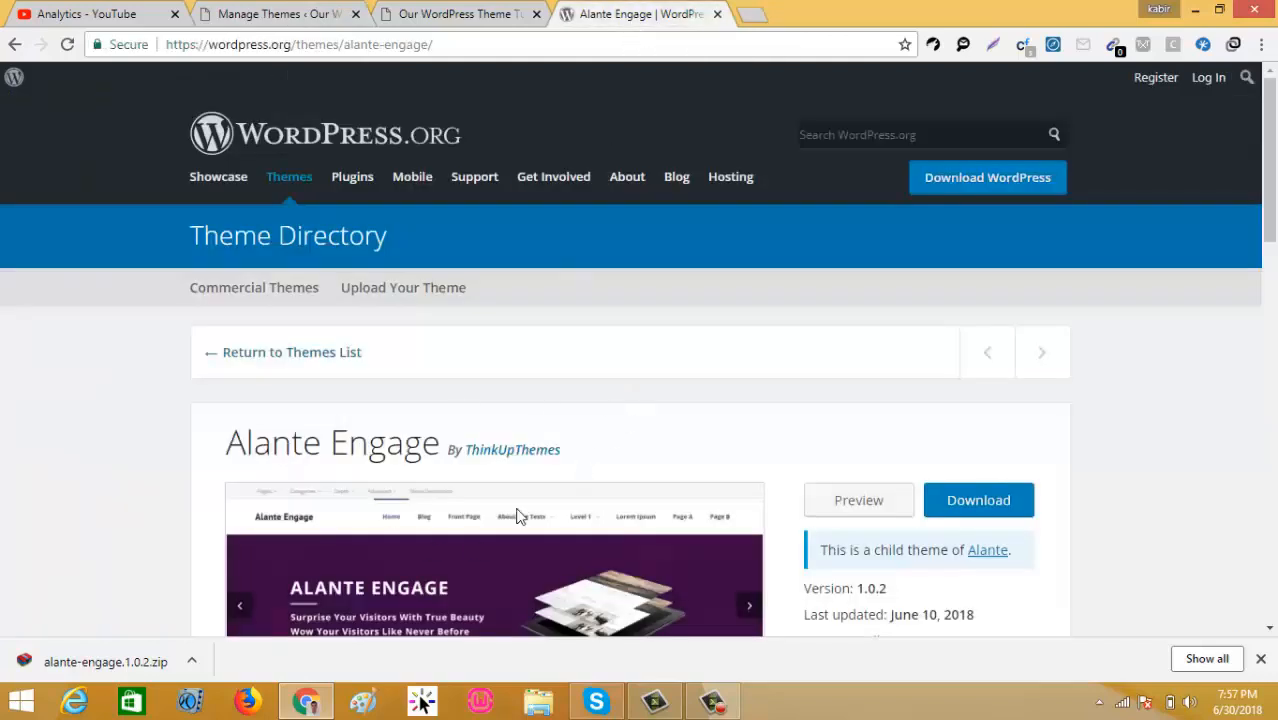
{"action": "scroll", "coordinate": [517, 510], "scroll_direction": "down", "scroll_amount": 2}
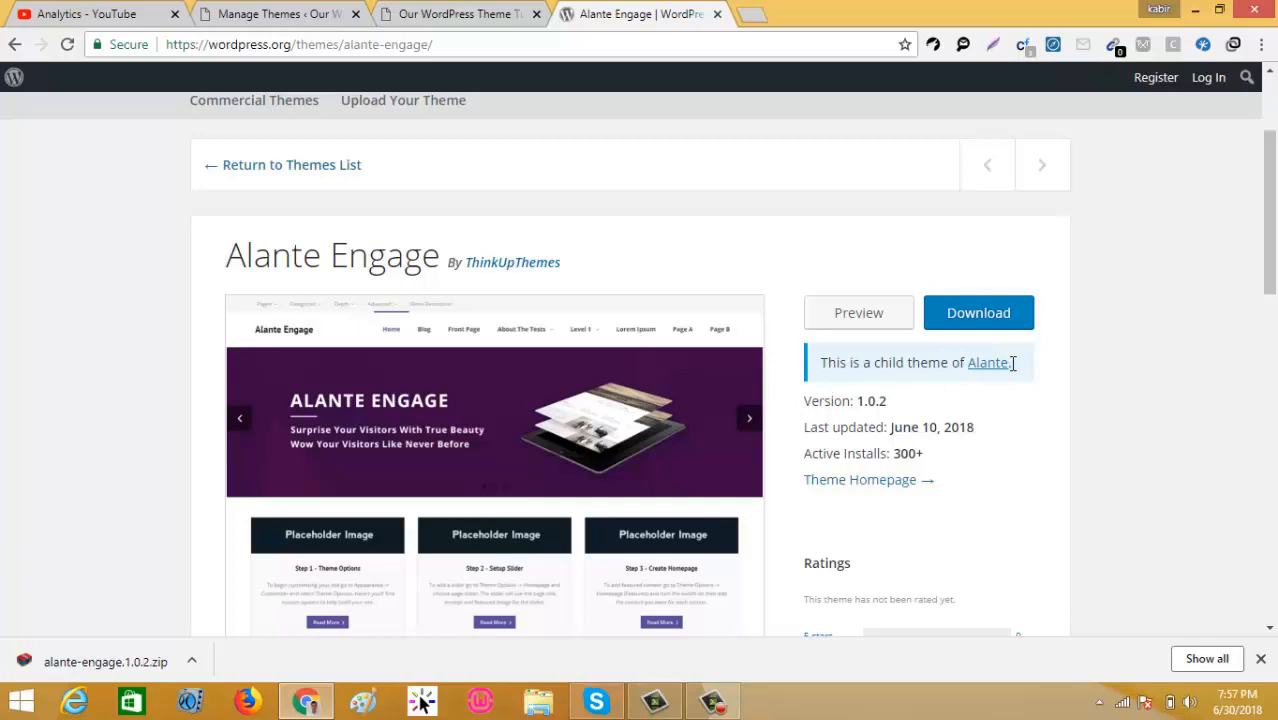
{"action": "left_click_drag", "start_coordinate": [1013, 363], "coordinate": [832, 366]}
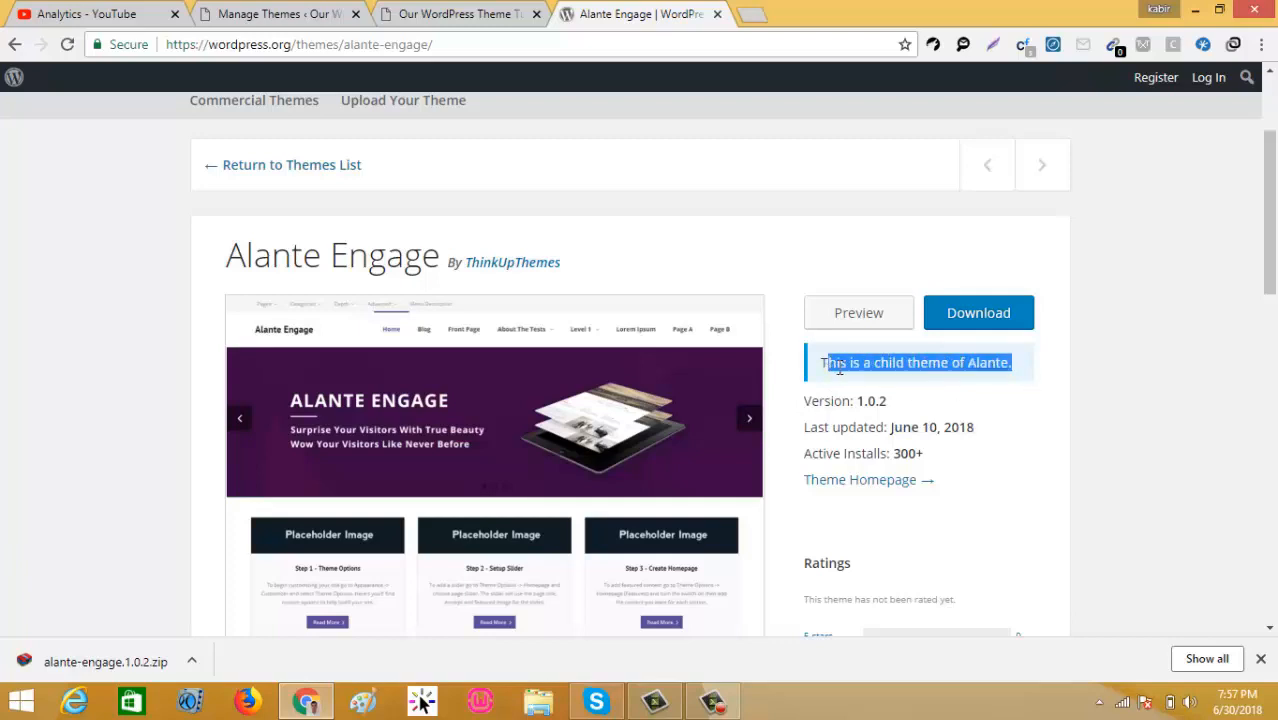
{"action": "left_click_drag", "start_coordinate": [220, 268], "coordinate": [440, 260]}
{"action": "left_click", "coordinate": [271, 14]}
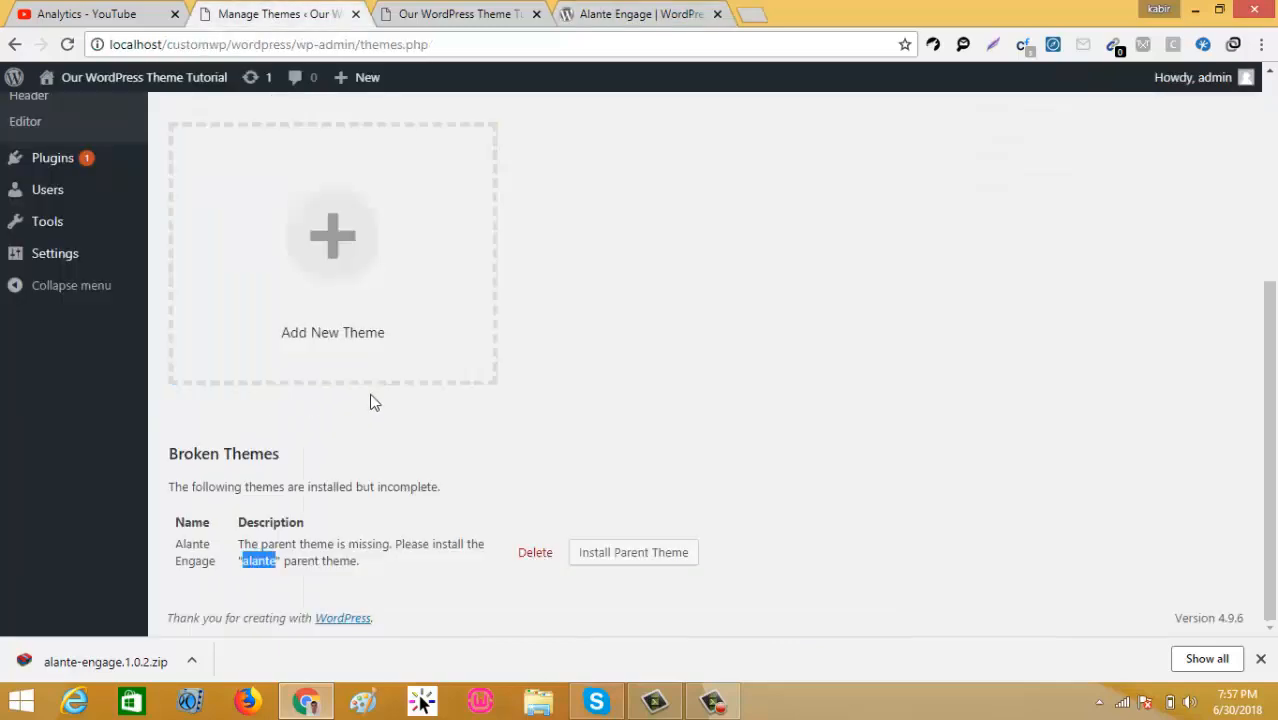
{"action": "scroll", "coordinate": [285, 334], "scroll_direction": "up", "scroll_amount": 3}
- Open the parent theme Alante from the Alante Engage directory page and download its zip file
{"action": "left_click", "coordinate": [630, 14]}
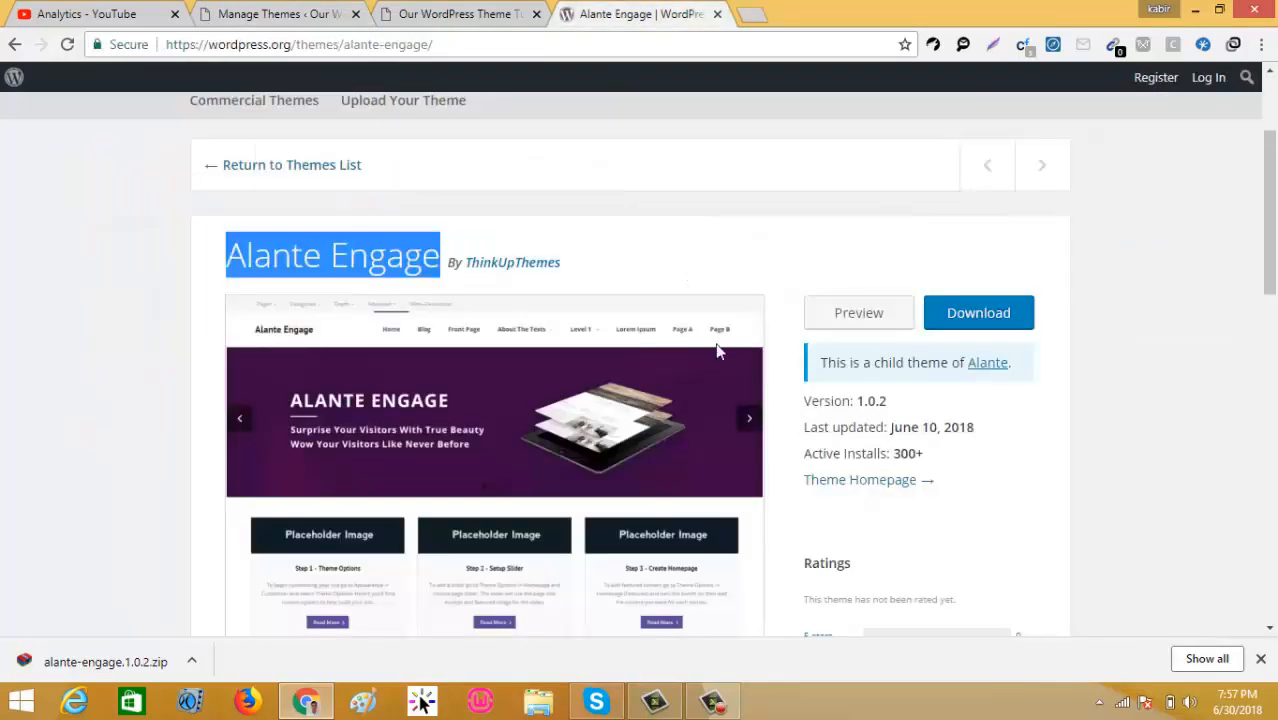
{"action": "left_click", "coordinate": [982, 368]}
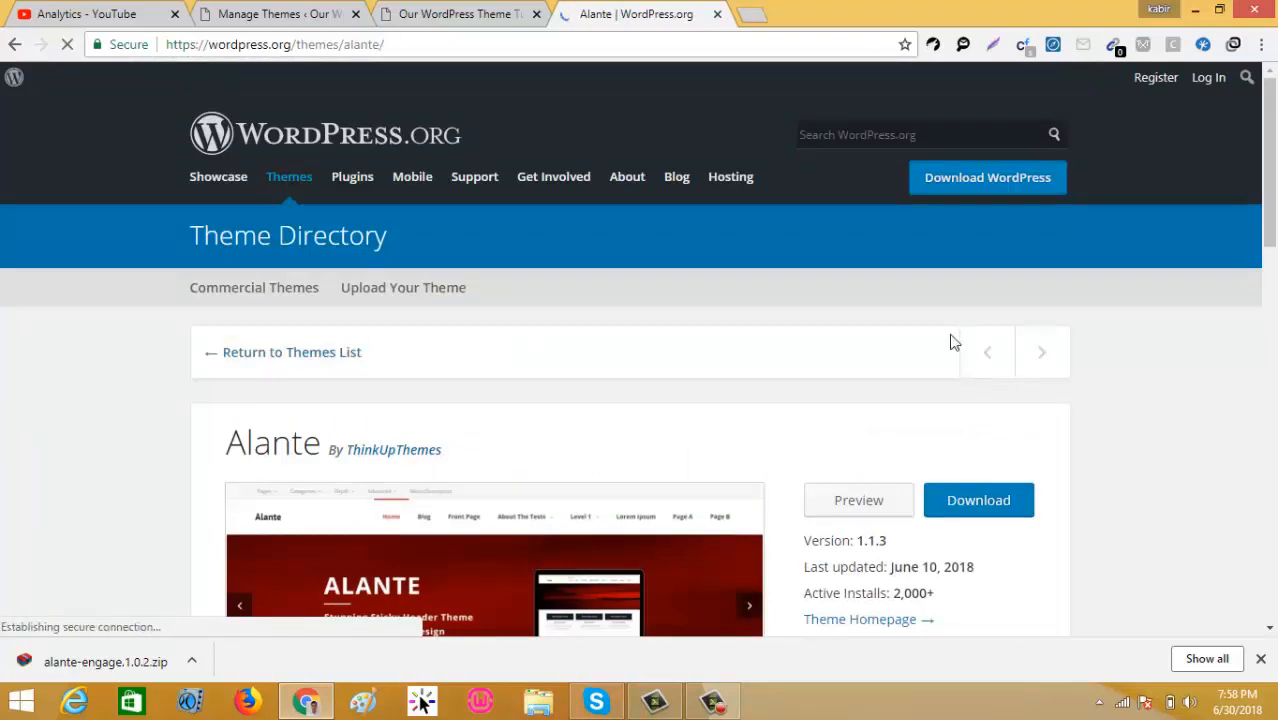
{"action": "scroll", "coordinate": [879, 325], "scroll_direction": "down", "scroll_amount": 2}
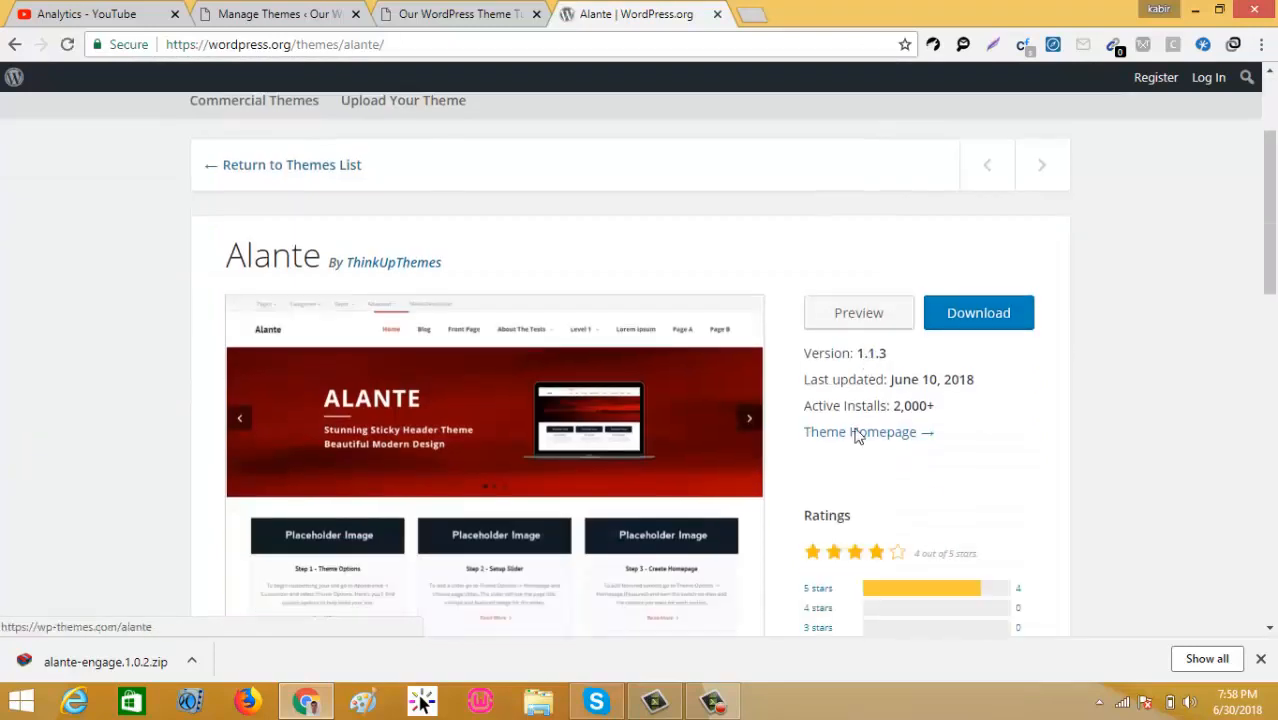
{"action": "left_click", "coordinate": [982, 326]}
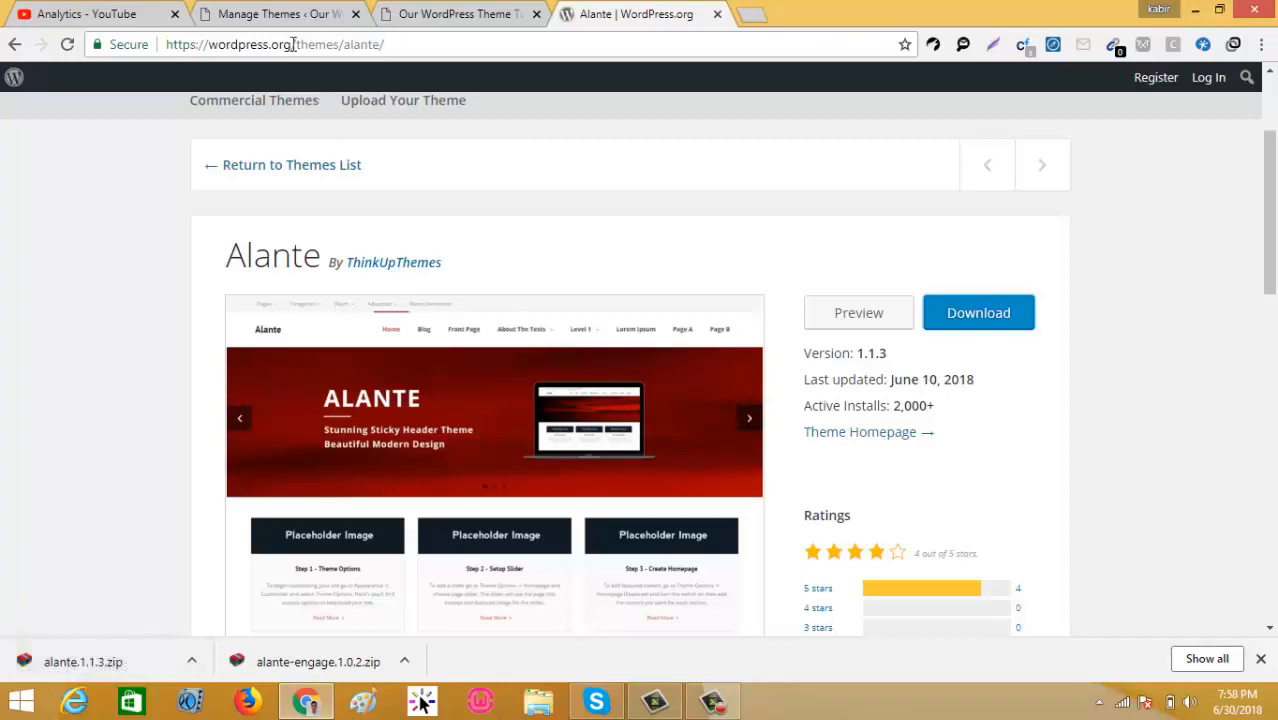
- Delete the broken Alante Engage theme from the site's installed themes and confirm the deletion
{"action": "left_click", "coordinate": [285, 16]}
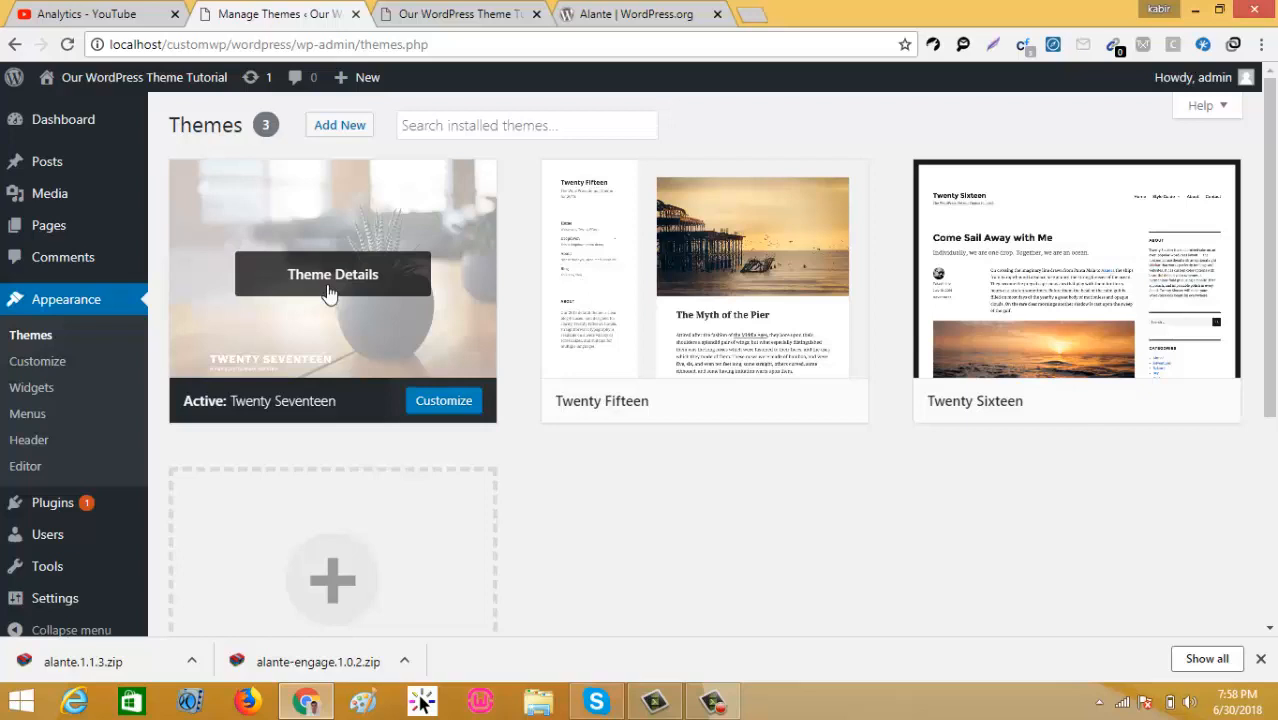
{"action": "scroll", "coordinate": [434, 354], "scroll_direction": "down", "scroll_amount": 4}
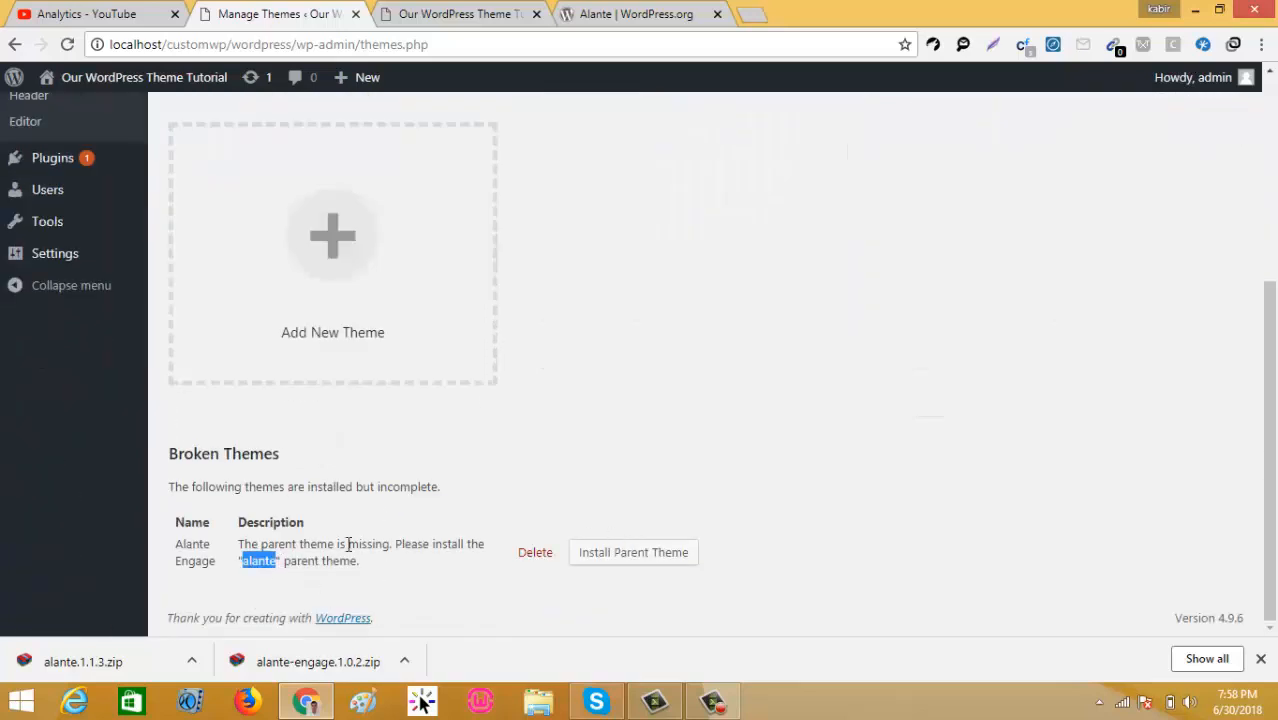
{"action": "left_click", "coordinate": [471, 567]}
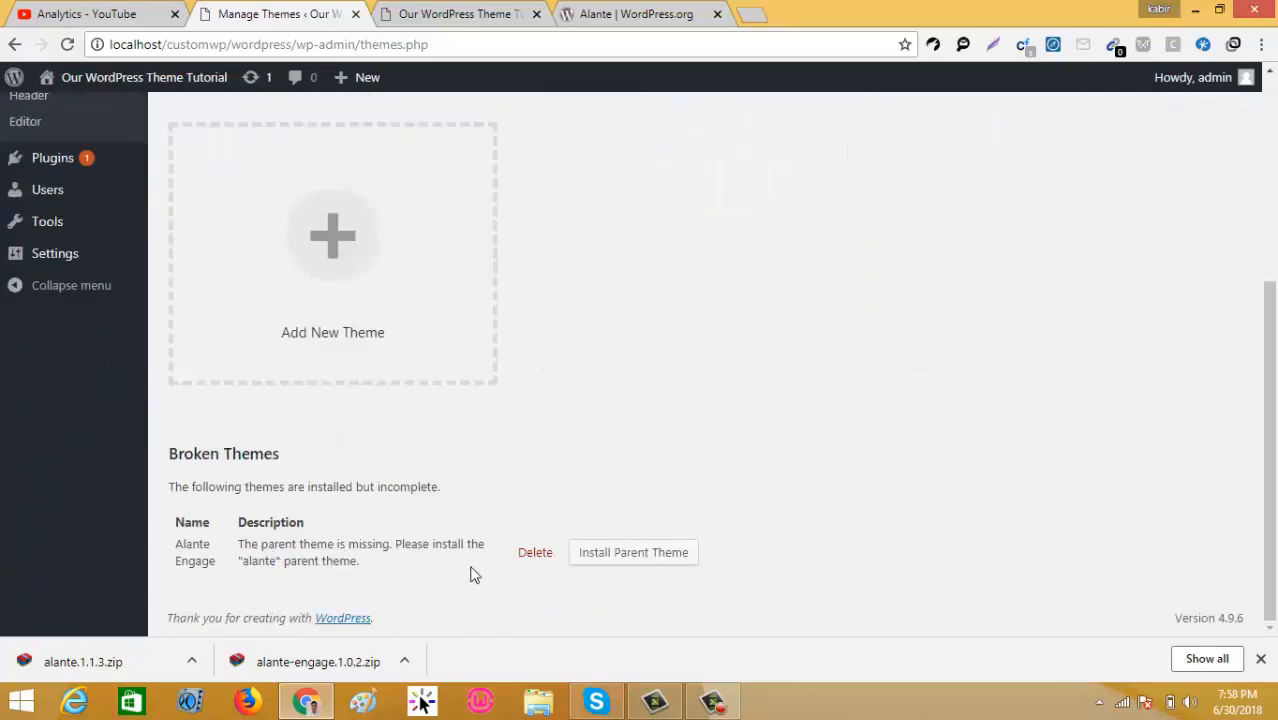
{"action": "left_click", "coordinate": [536, 553]}
{"action": "left_click", "coordinate": [728, 183]}
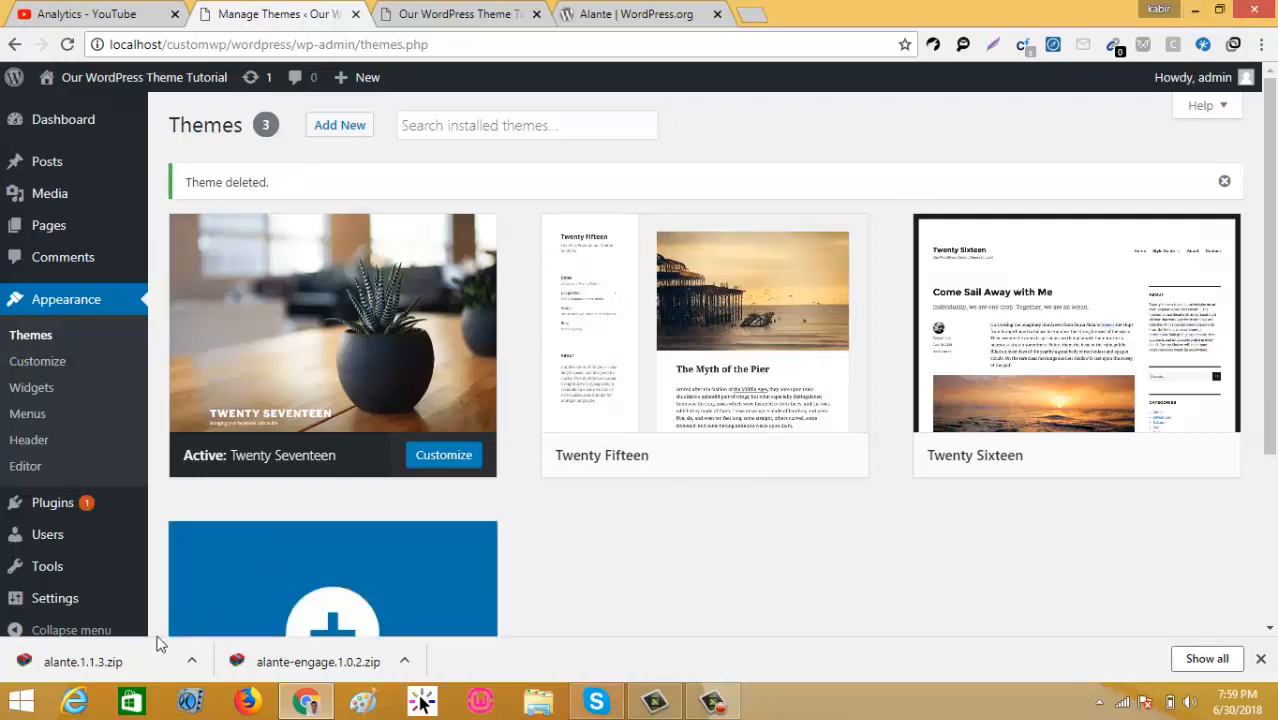
- Show the downloaded alante.1.1.3.zip in its folder and copy the file
{"action": "left_click", "coordinate": [191, 662]}
{"action": "left_click", "coordinate": [214, 604]}
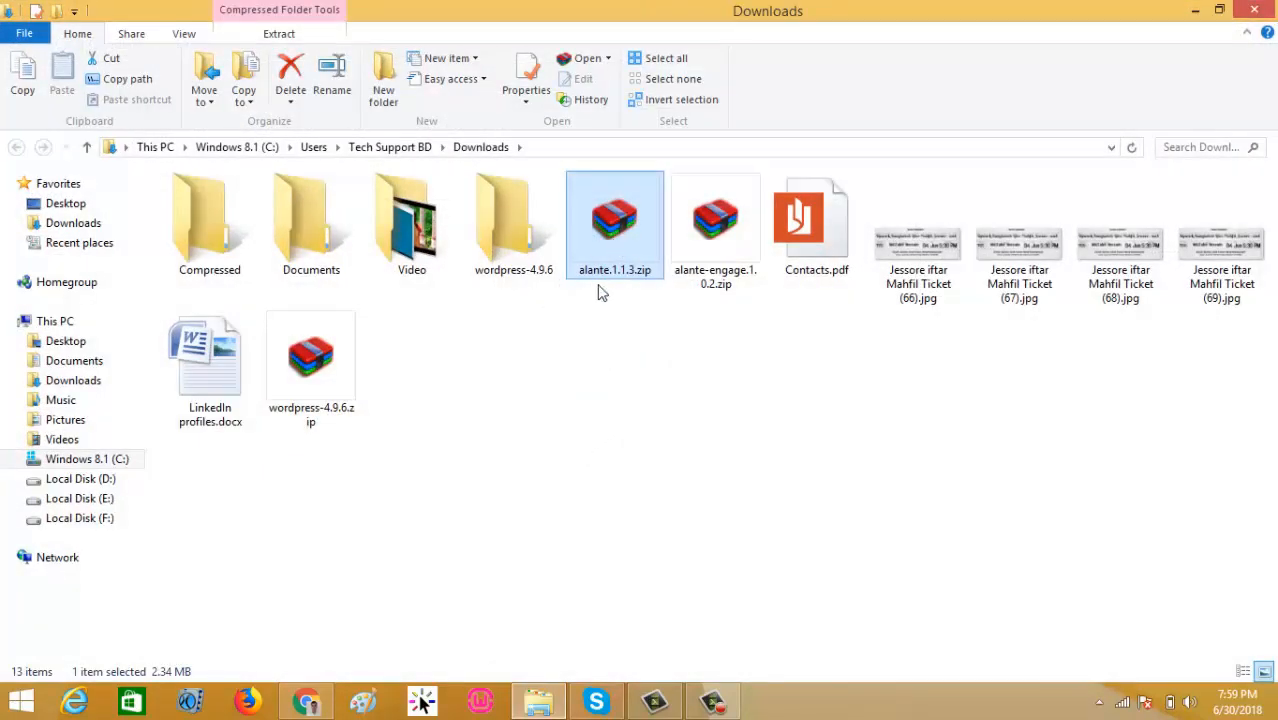
{"action": "key", "text": "ctrl+c"}
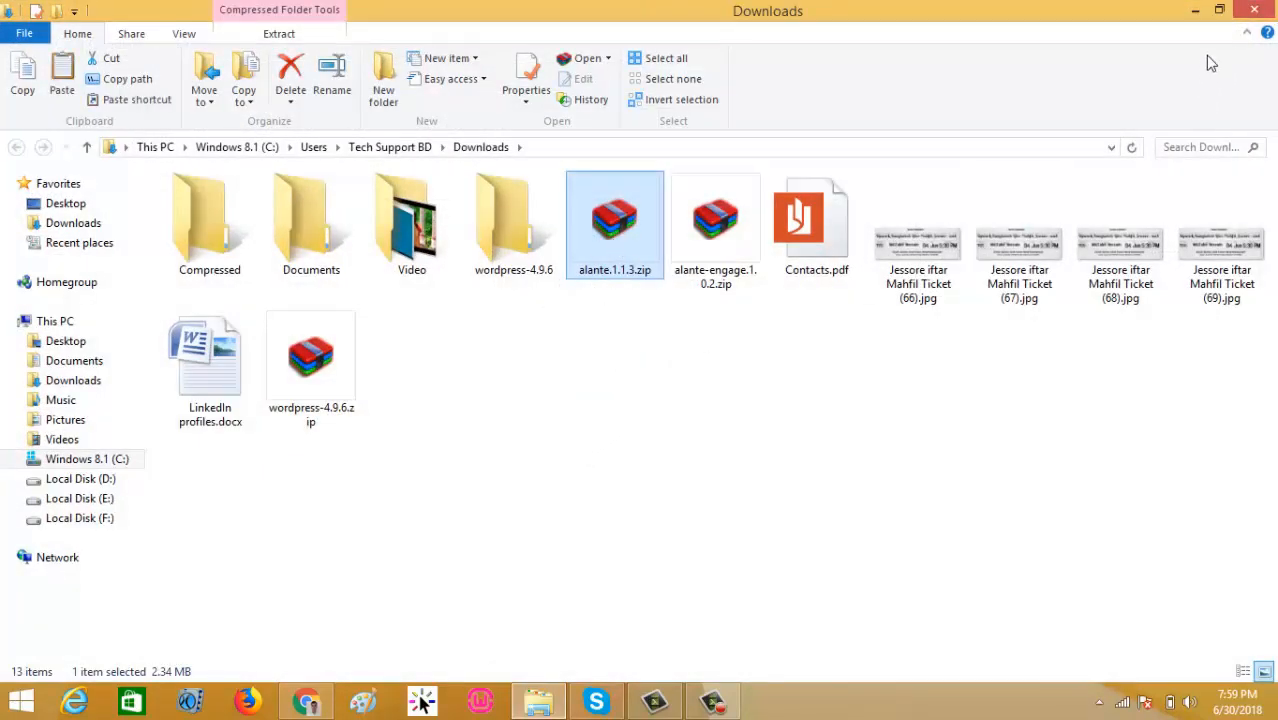
- Paste alante.1.1.3.zip into D:\wamp\www\customwp\wordpress\wp-content\themes
{"action": "left_click", "coordinate": [108, 481]}
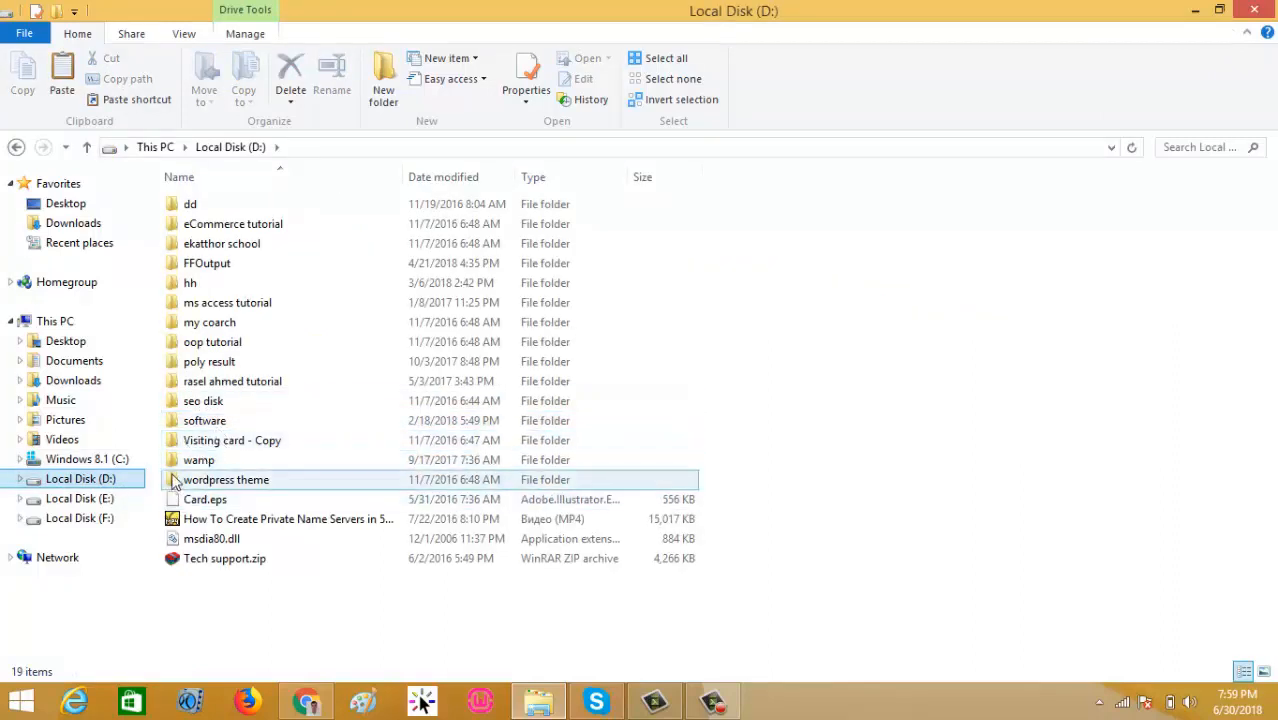
{"action": "double_click", "coordinate": [192, 460]}
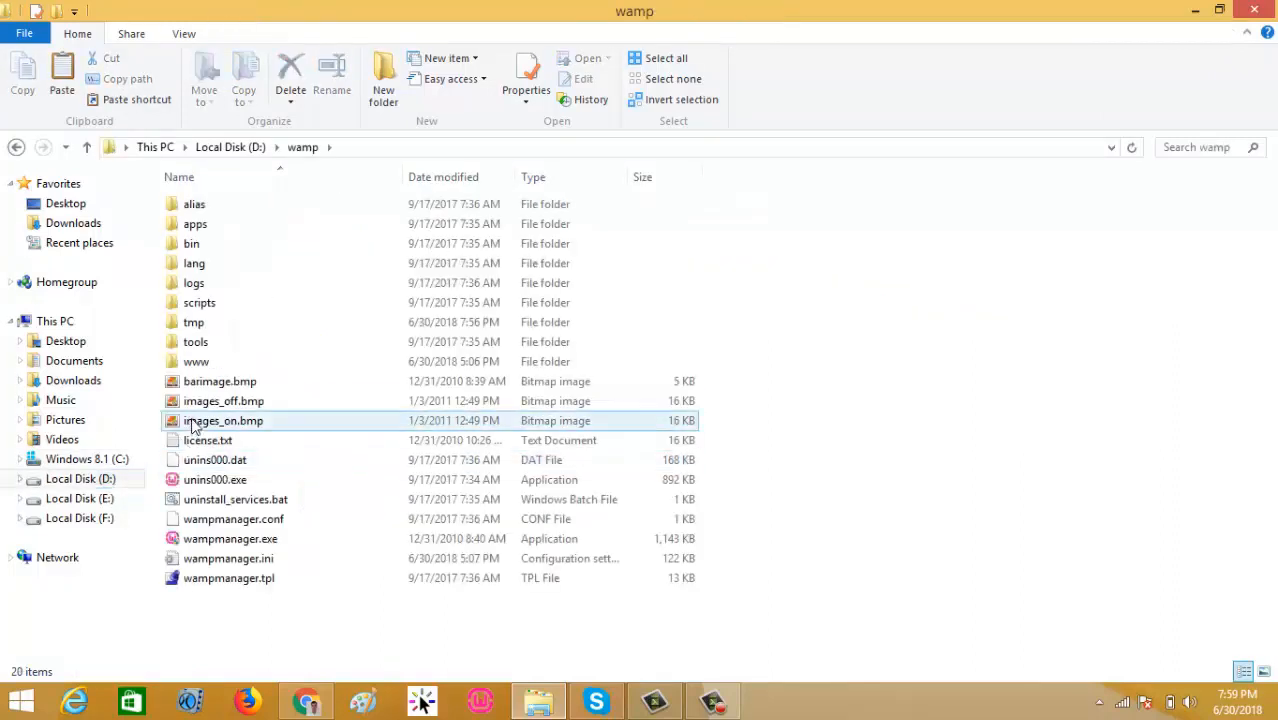
{"action": "double_click", "coordinate": [188, 362]}
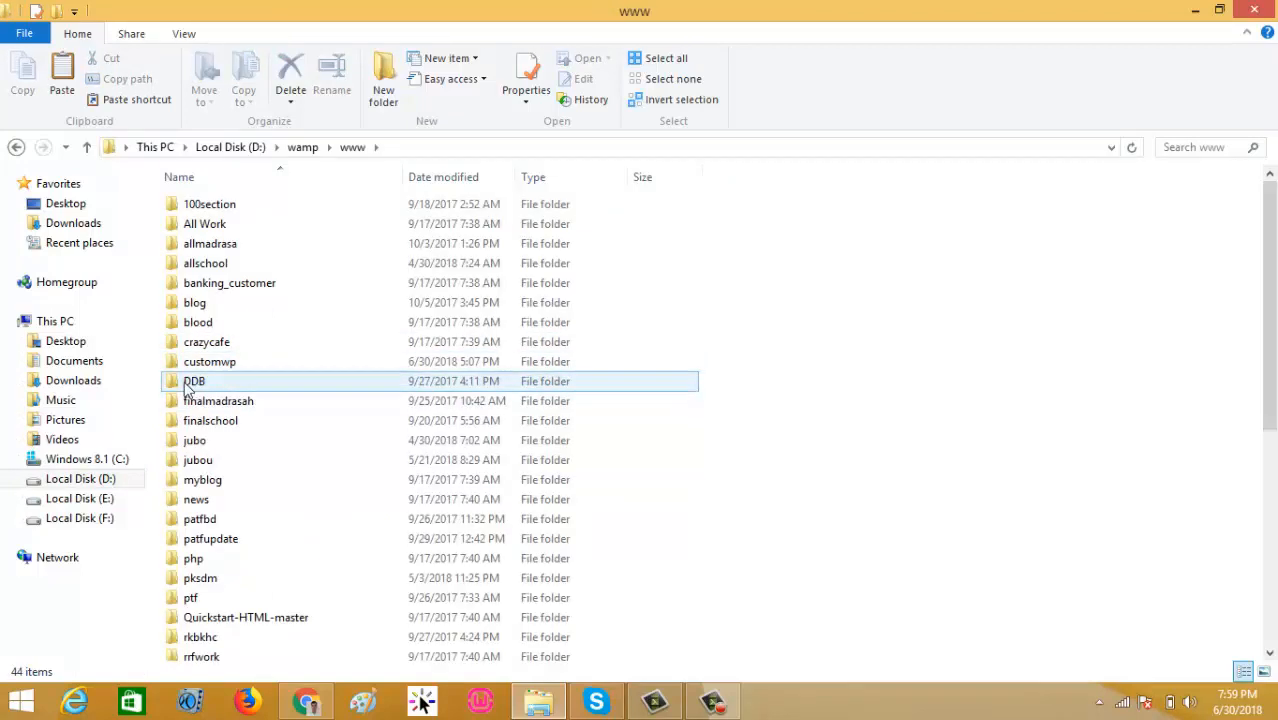
{"action": "double_click", "coordinate": [168, 362]}
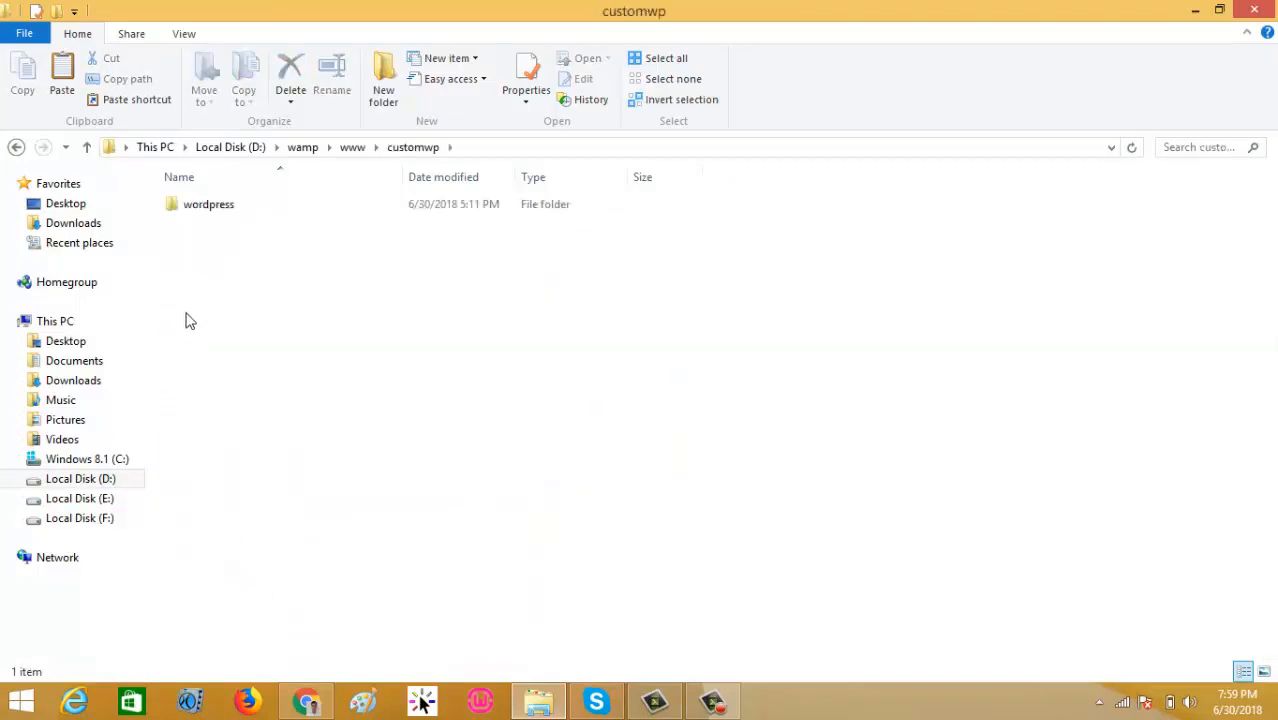
{"action": "double_click", "coordinate": [176, 206]}
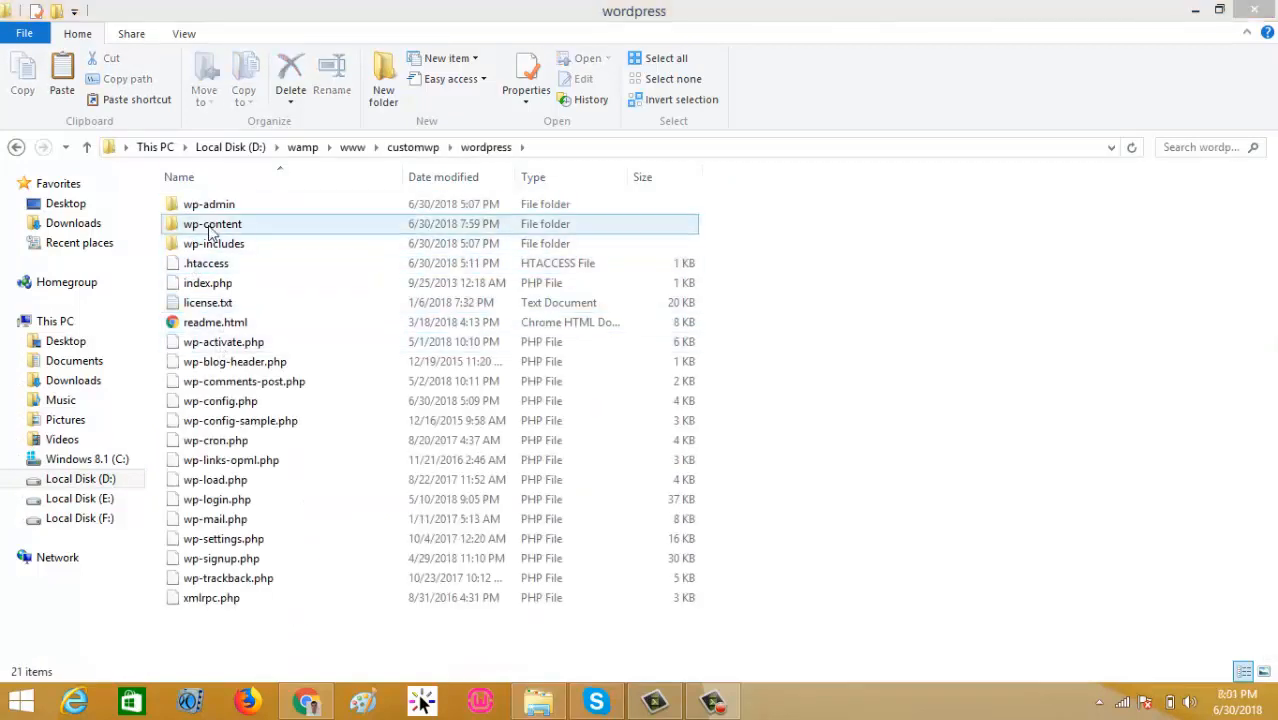
{"action": "double_click", "coordinate": [170, 232]}
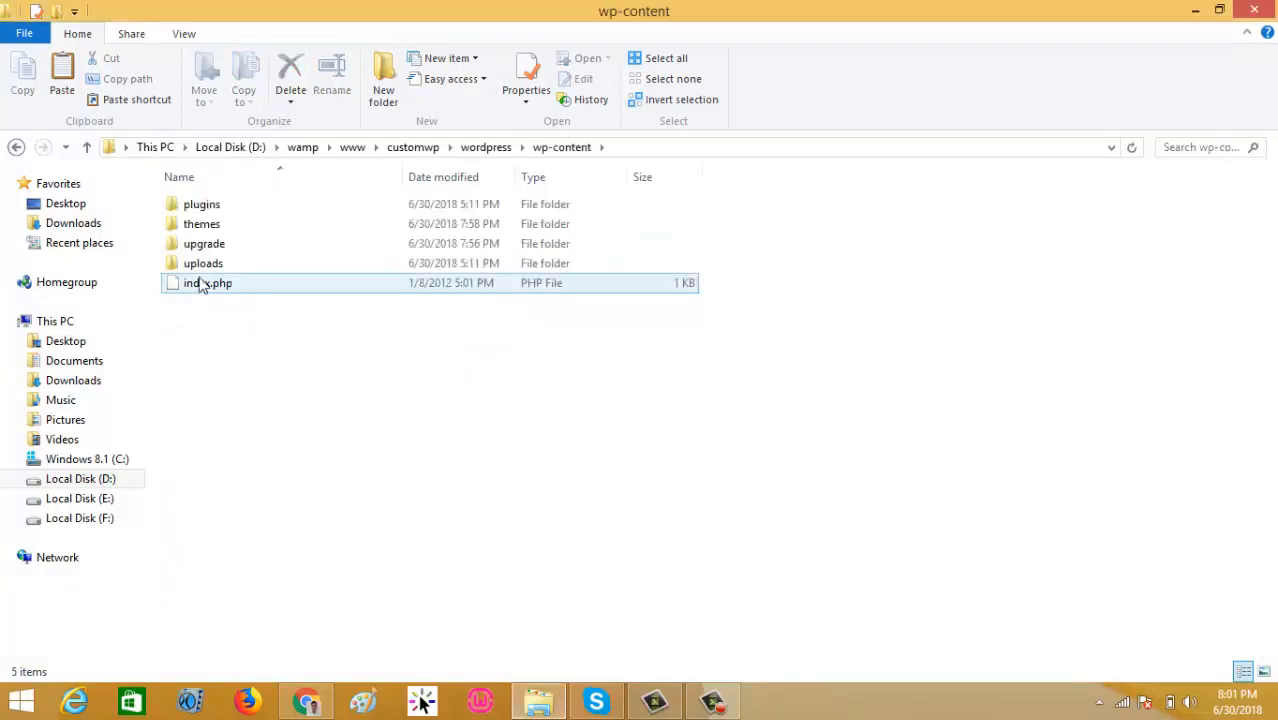
{"action": "double_click", "coordinate": [172, 224]}
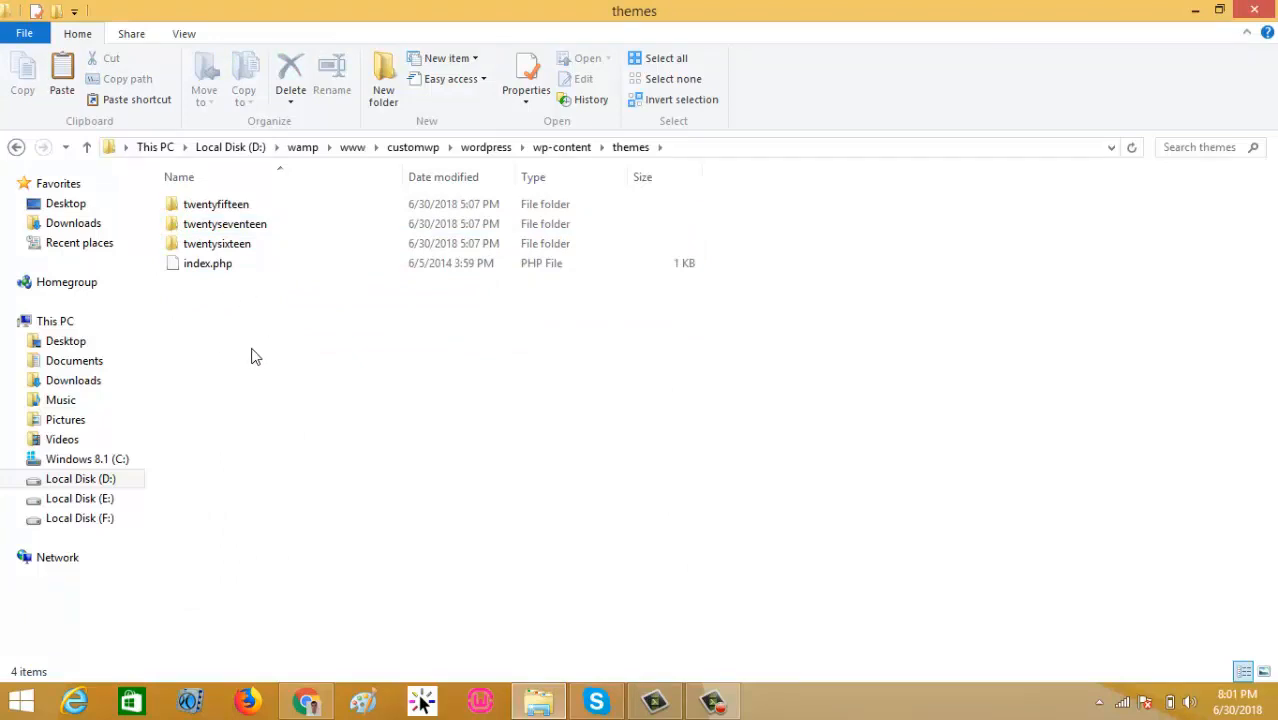
{"action": "key", "text": "ctrl+v"}
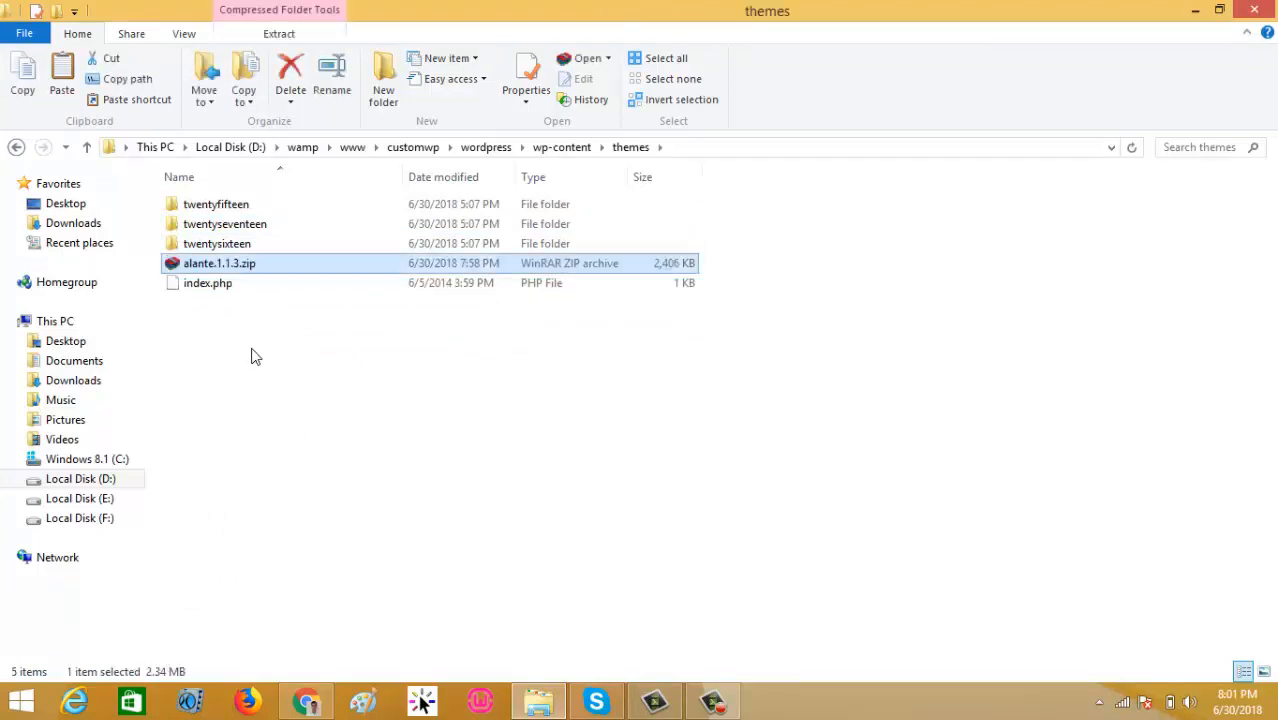
- Extract alante.1.1.3.zip with WinRAR to the suggested alante.1.1.3 folder inside themes, and close the archive
{"action": "double_click", "coordinate": [176, 268]}
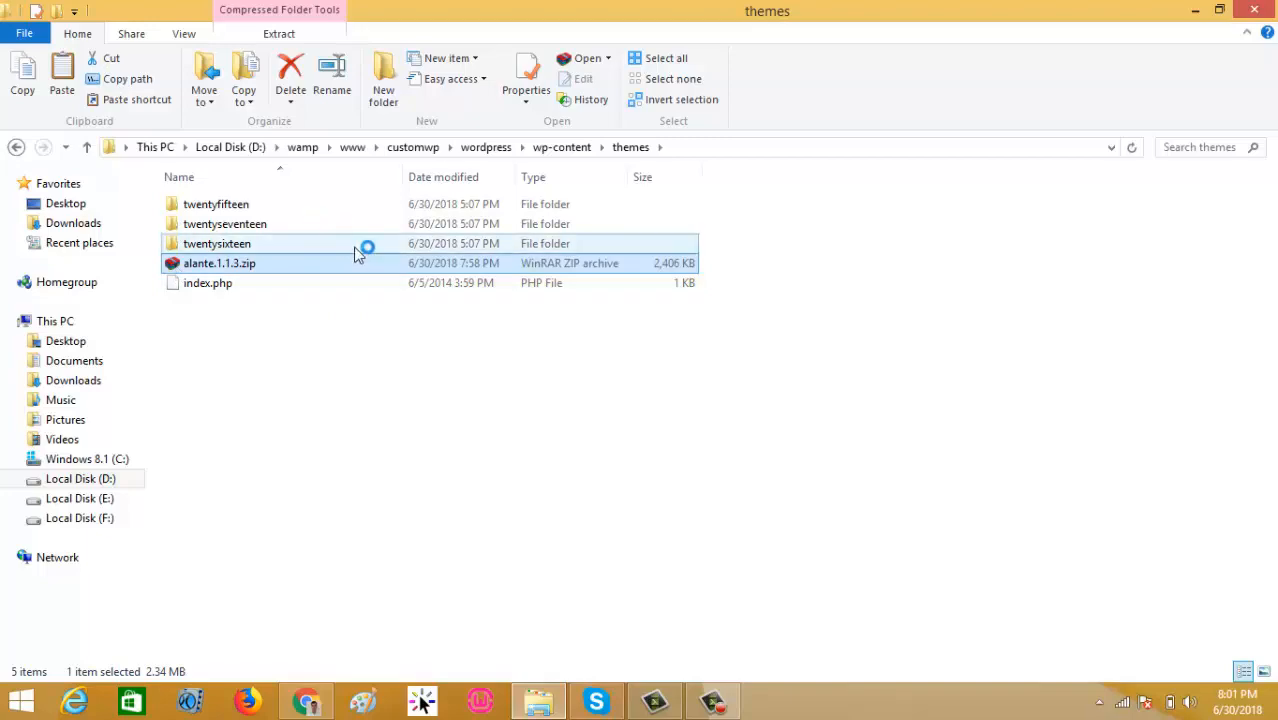
{"action": "left_click", "coordinate": [160, 138]}
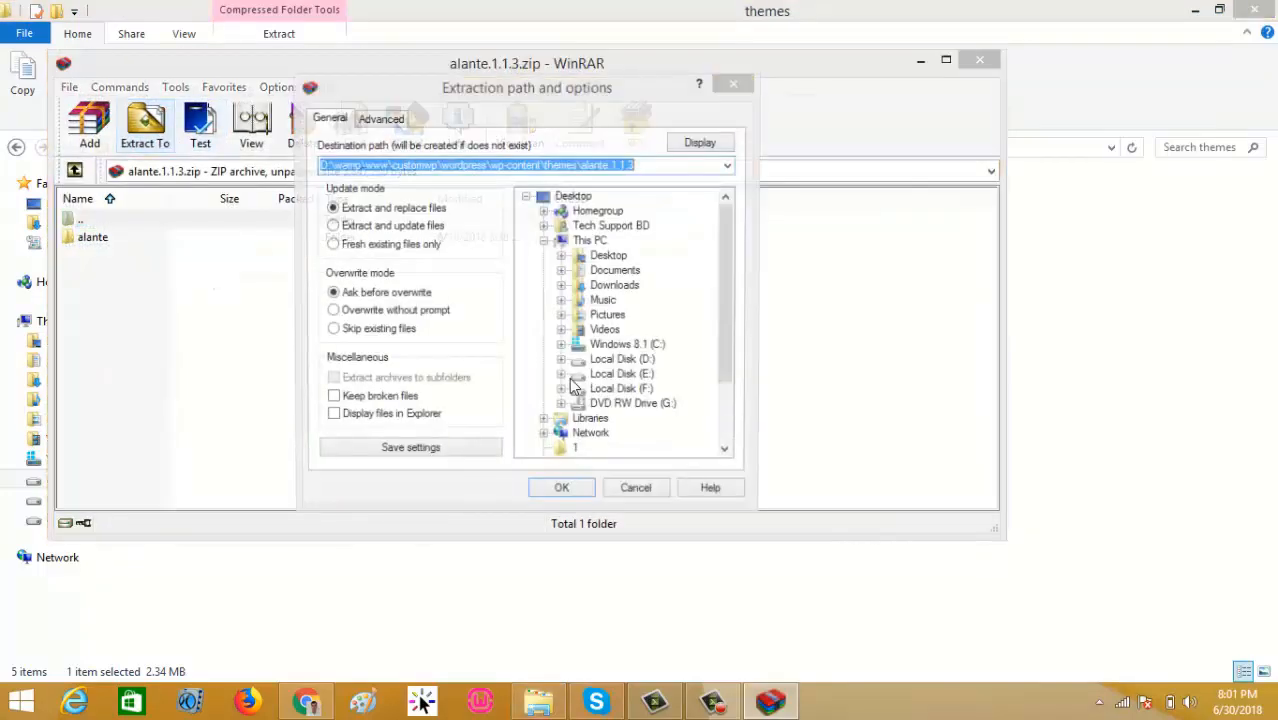
{"action": "left_click", "coordinate": [568, 489]}
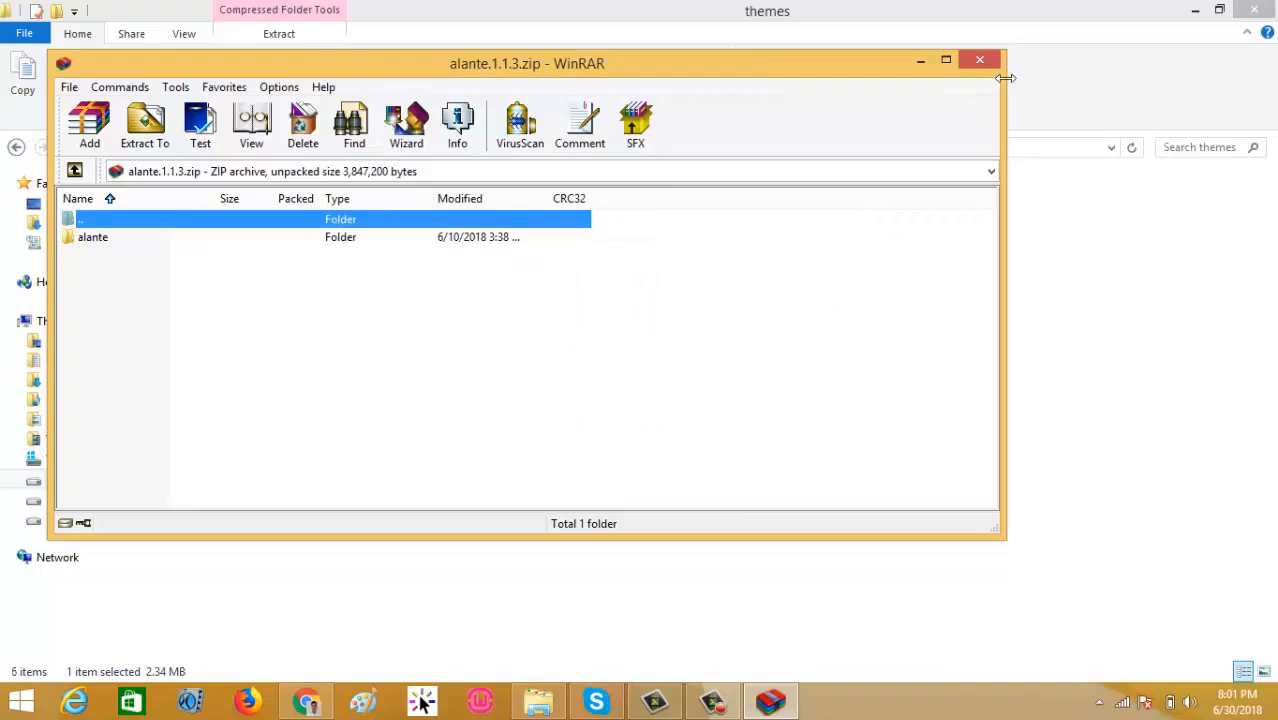
{"action": "left_click", "coordinate": [979, 60]}
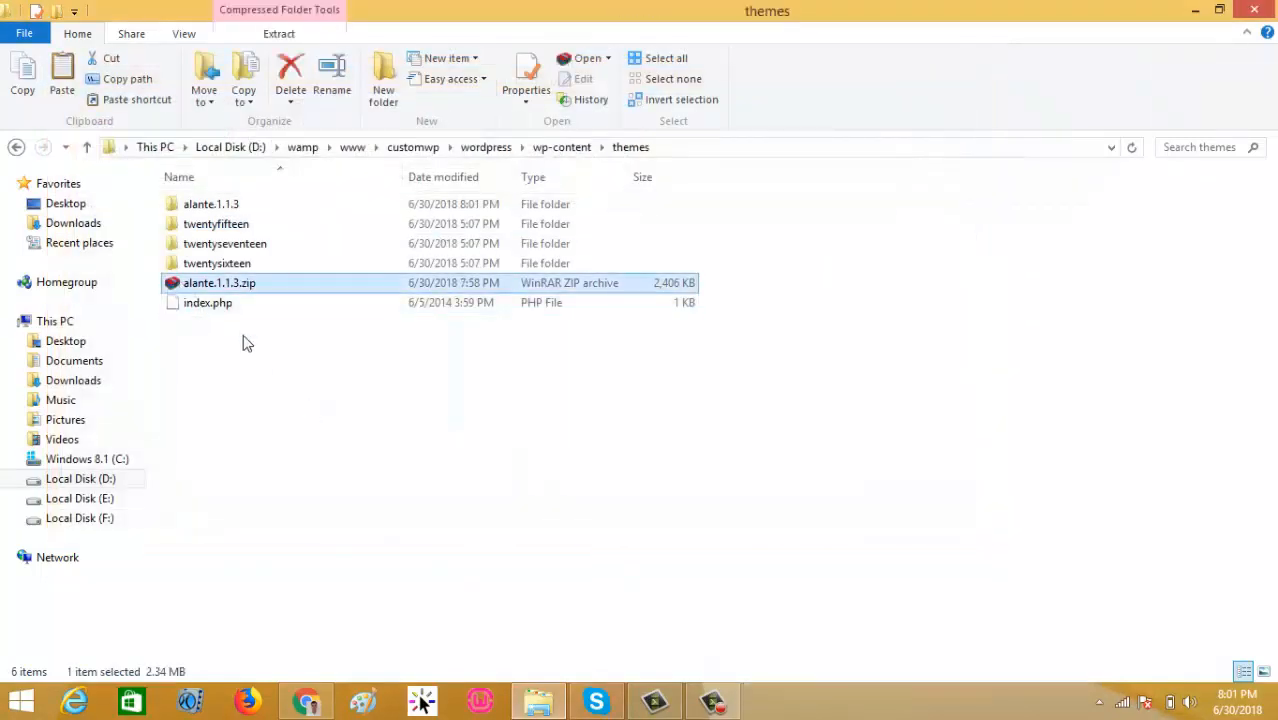
{"action": "key", "text": "Home"}
{"action": "key", "text": "Delete"}
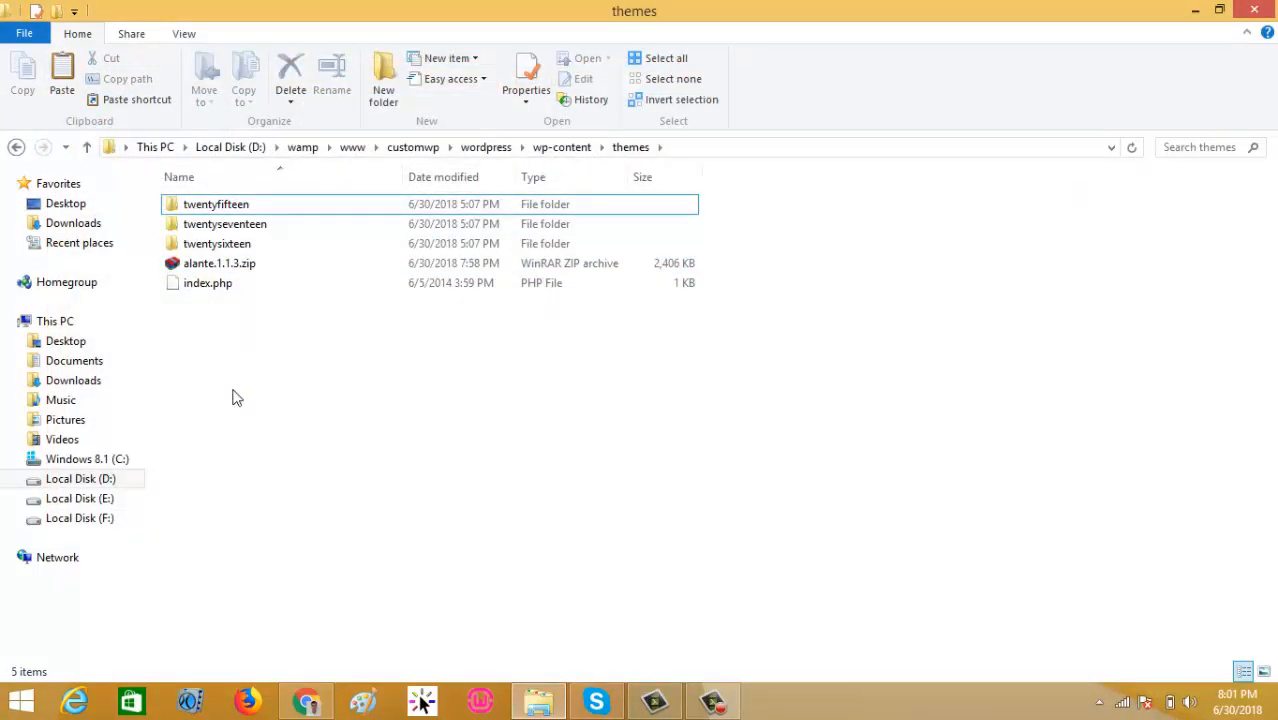
{"action": "key", "text": "ctrl+z"}
- Delete the alante.1.1.3.zip archive from the themes folder, keeping the extracted alante.1.1.3 folder
{"action": "left_click", "coordinate": [205, 285]}
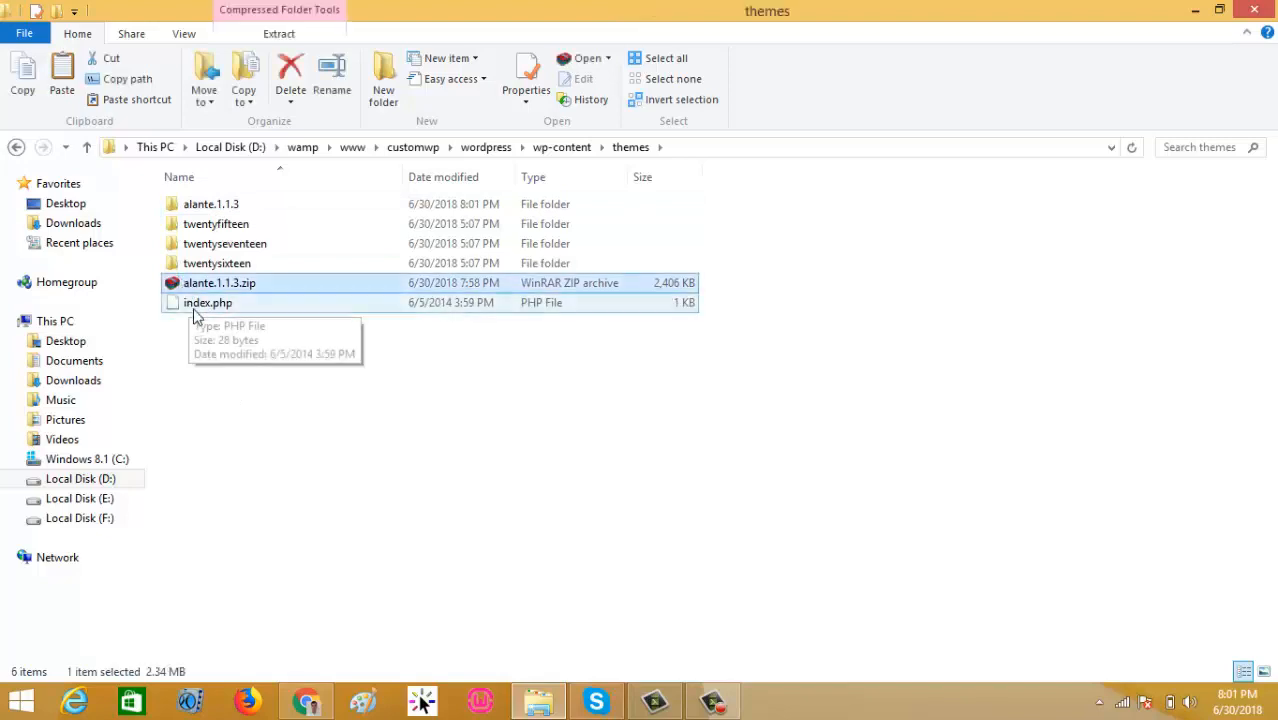
{"action": "key", "text": "Delete"}
{"action": "left_click", "coordinate": [200, 205]}
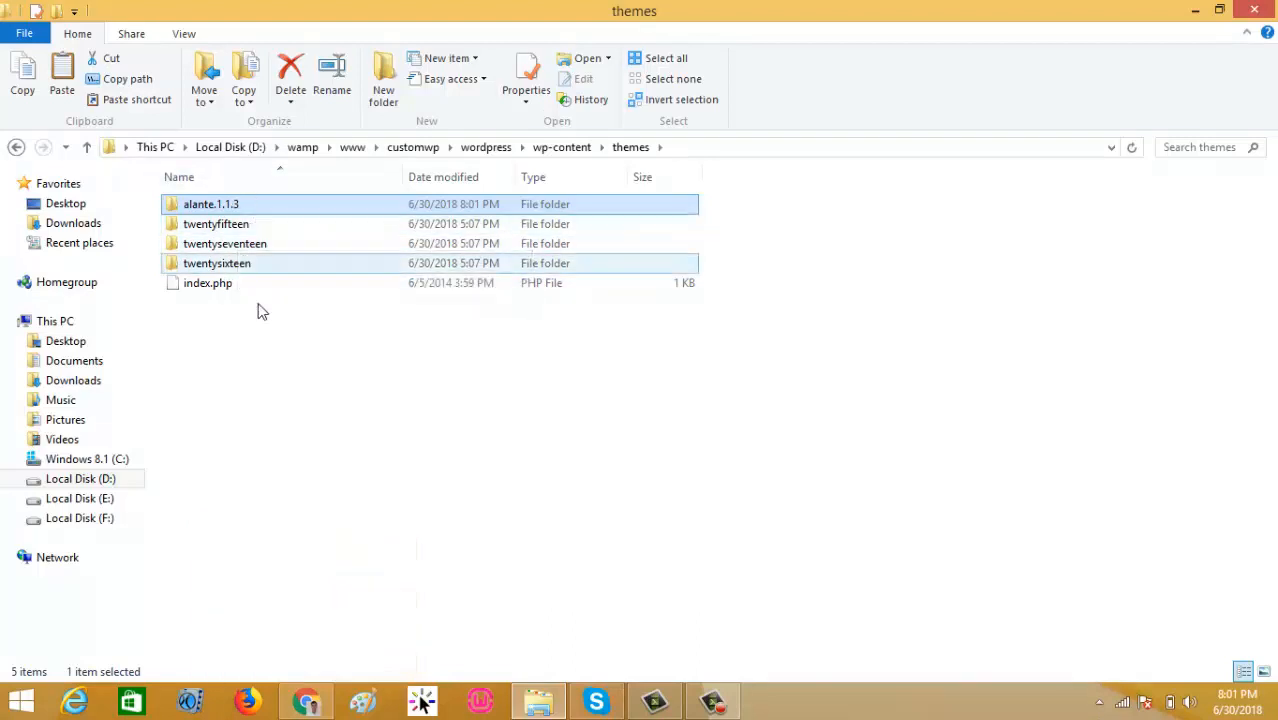
- Switch to Chrome, reload the WordPress site's installed themes and activate Alante
{"action": "left_click", "coordinate": [306, 700]}
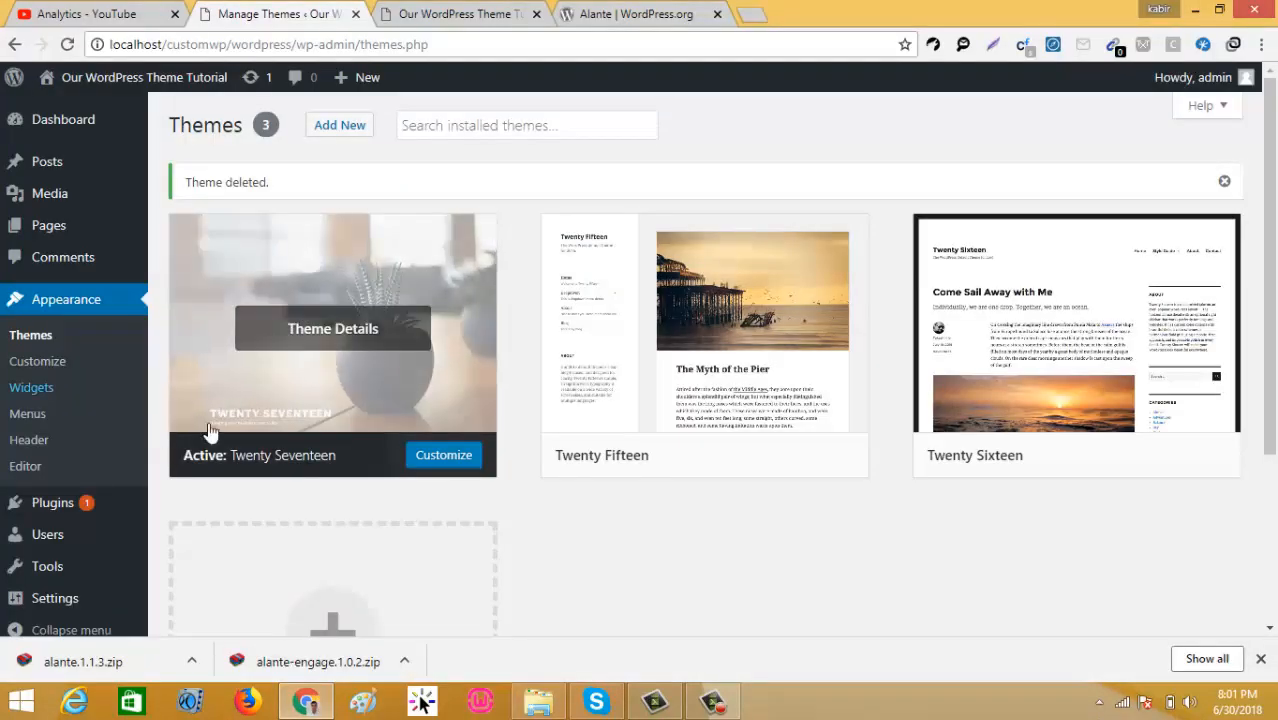
{"action": "left_click", "coordinate": [26, 344]}
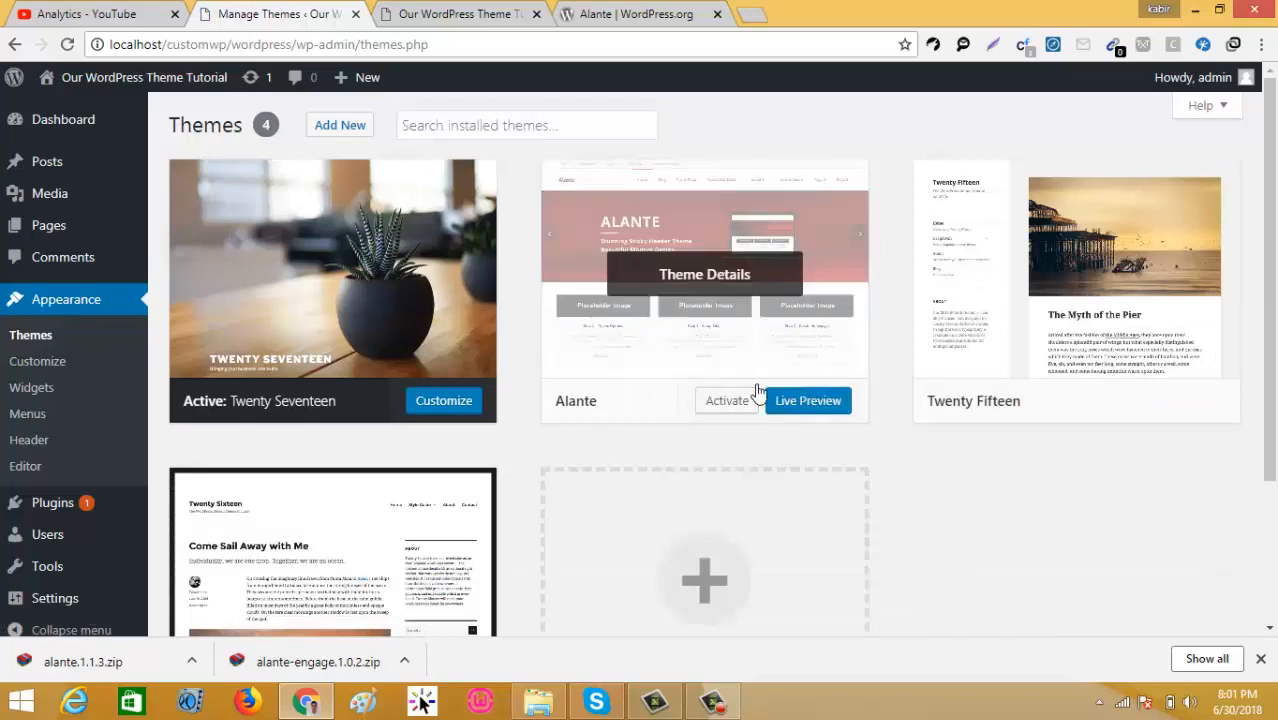
{"action": "left_click", "coordinate": [723, 405]}
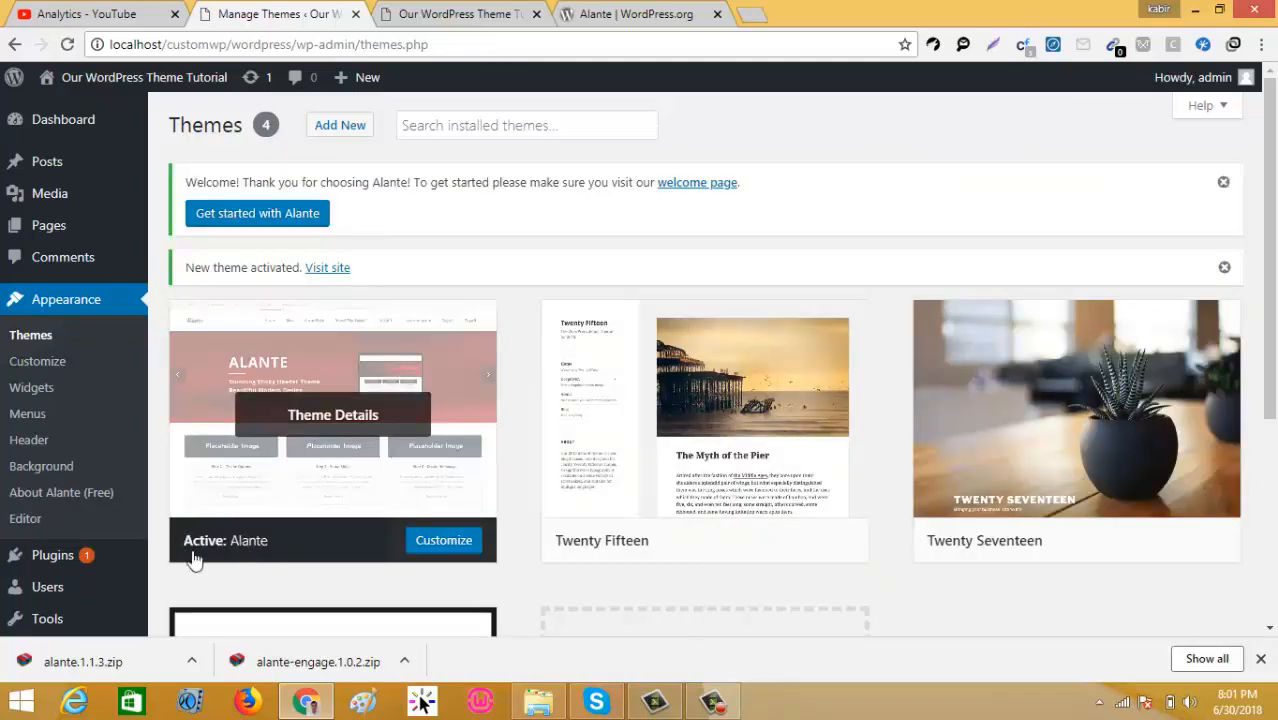
- Open the site's front end in a new tab, close the WordPress.org Alante tab, and examine the homepage with the Alante theme
{"action": "mouse_move", "coordinate": [78, 82]}
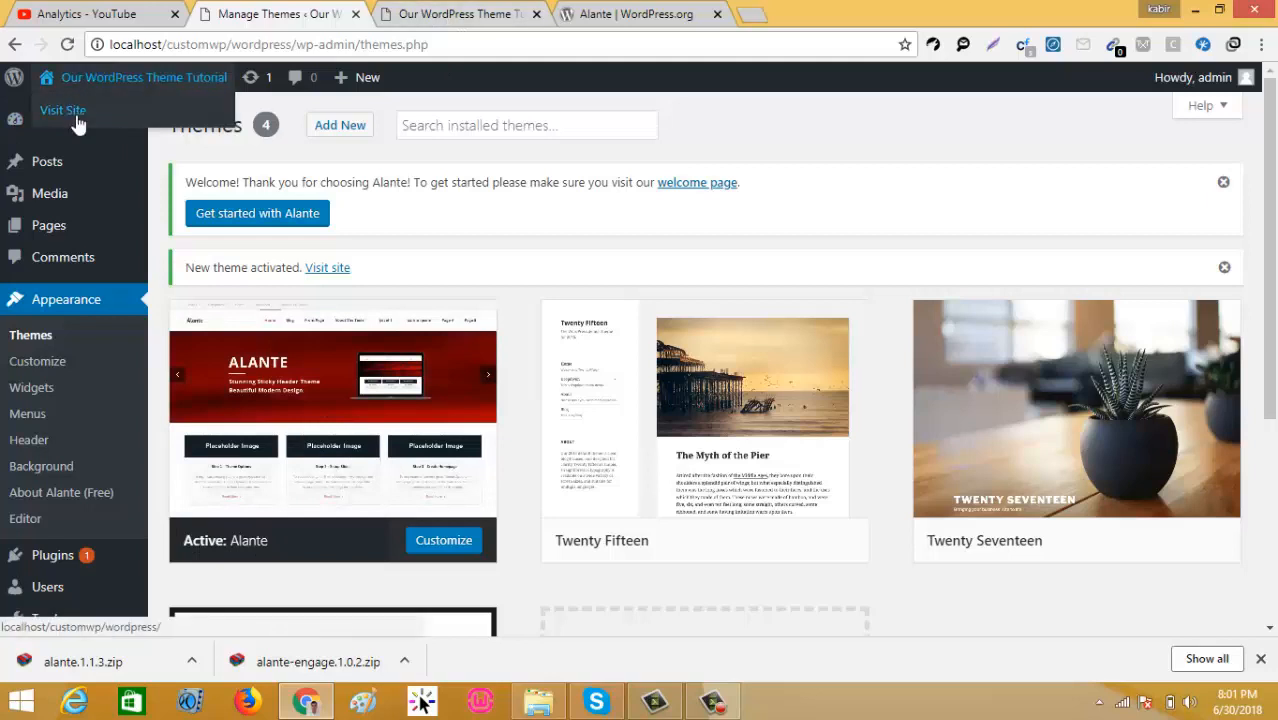
{"action": "middle_click", "coordinate": [110, 121]}
{"action": "middle_click", "coordinate": [603, 7]}
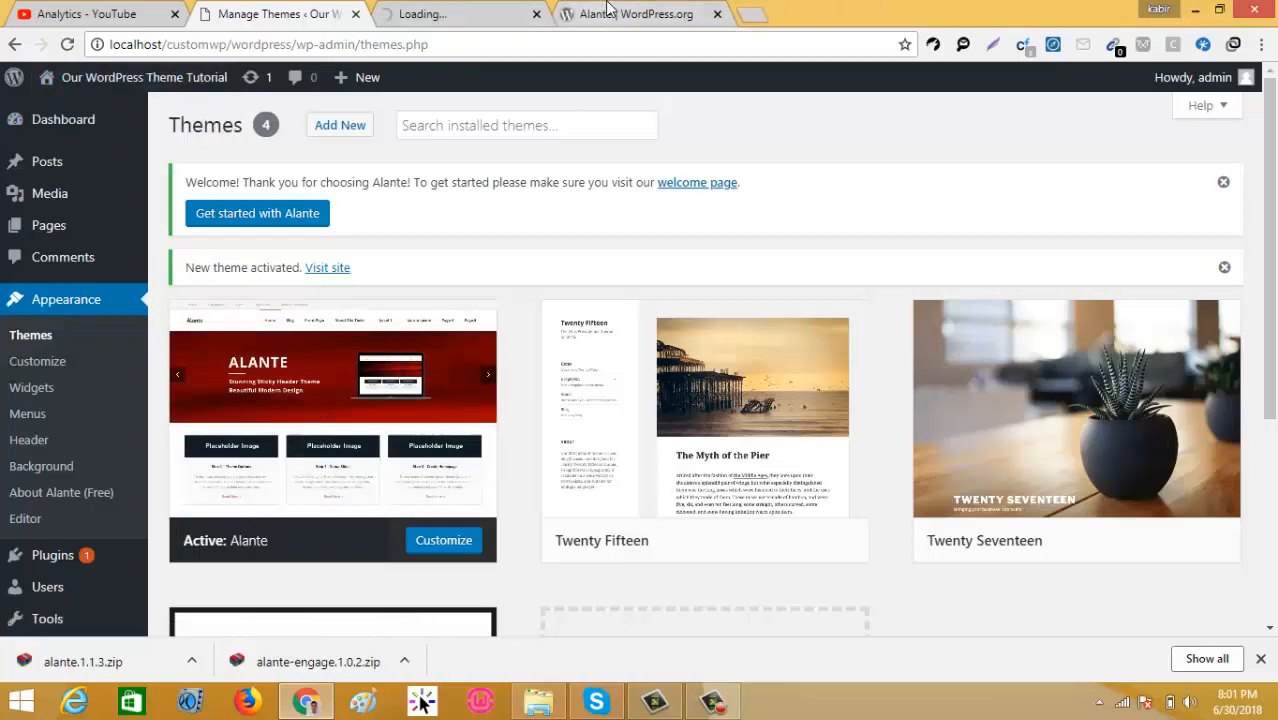
{"action": "middle_click", "coordinate": [610, 10]}
{"action": "left_click", "coordinate": [440, 10]}
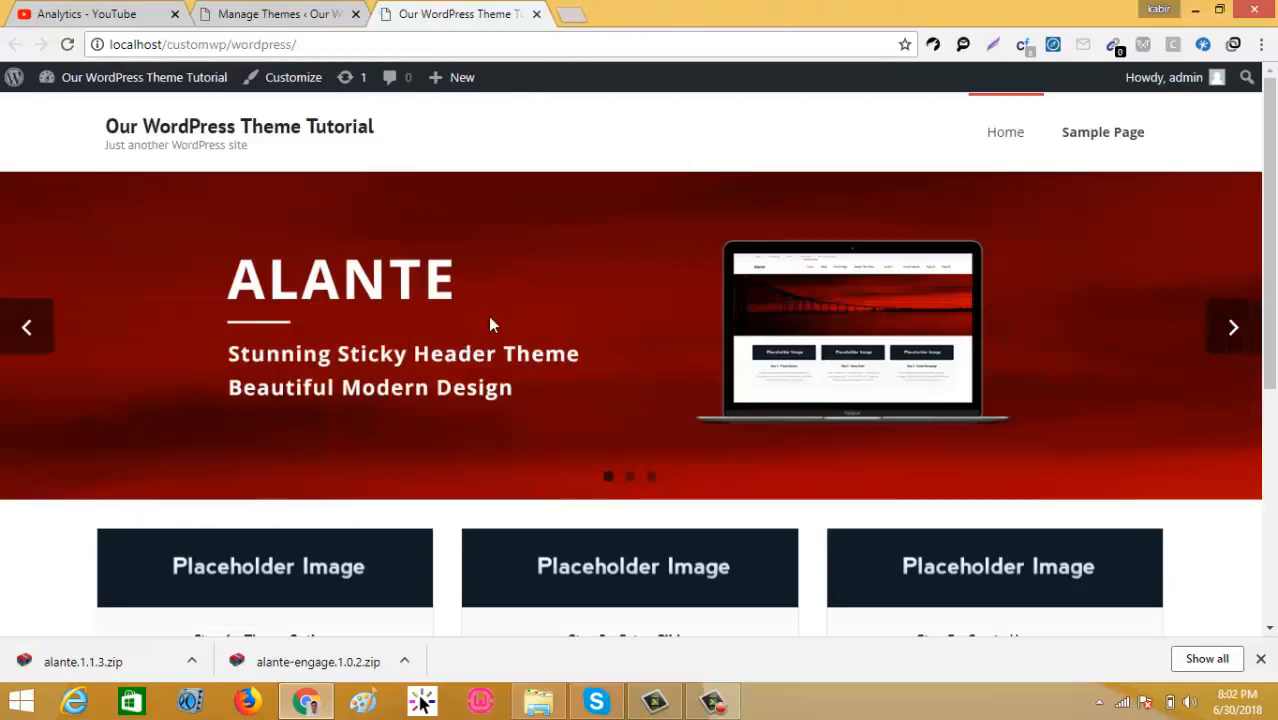
{"action": "scroll", "coordinate": [519, 391], "scroll_direction": "down", "scroll_amount": 4}
{"action": "scroll", "coordinate": [599, 423], "scroll_direction": "up", "scroll_amount": 5}
{"action": "scroll", "coordinate": [480, 400], "scroll_direction": "down", "scroll_amount": 3}
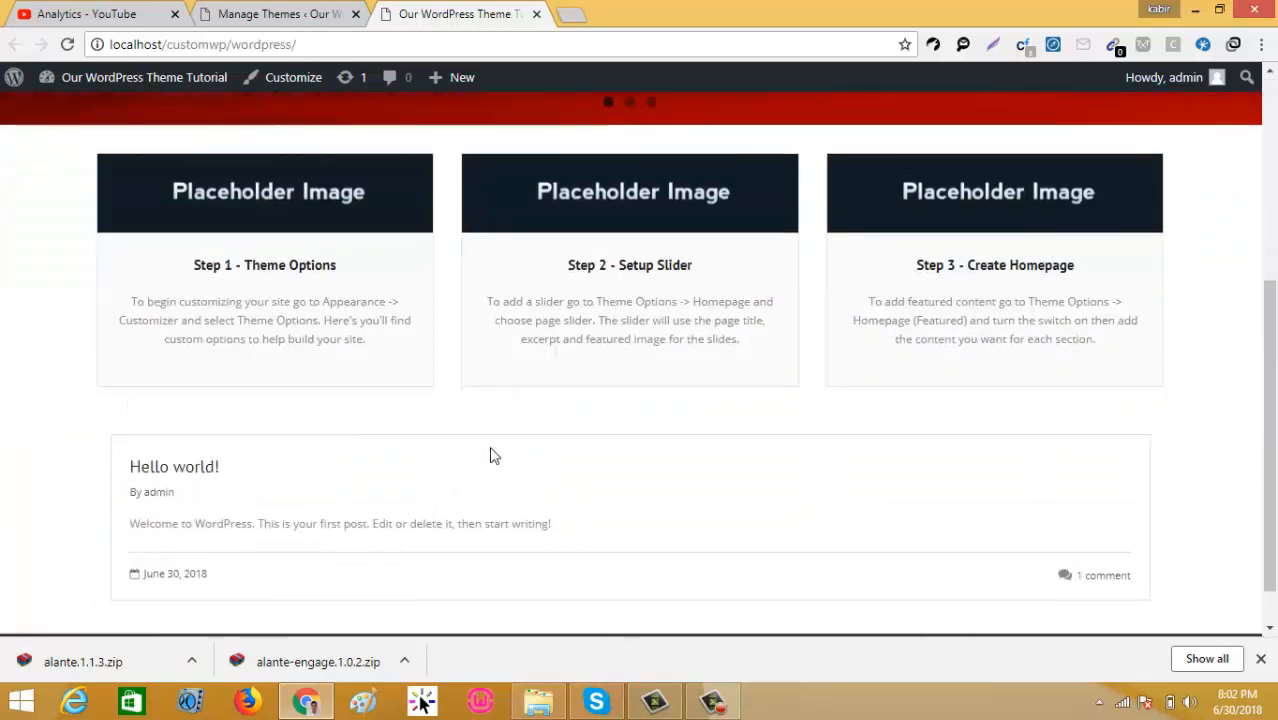
{"action": "scroll", "coordinate": [493, 450], "scroll_direction": "up", "scroll_amount": 3}
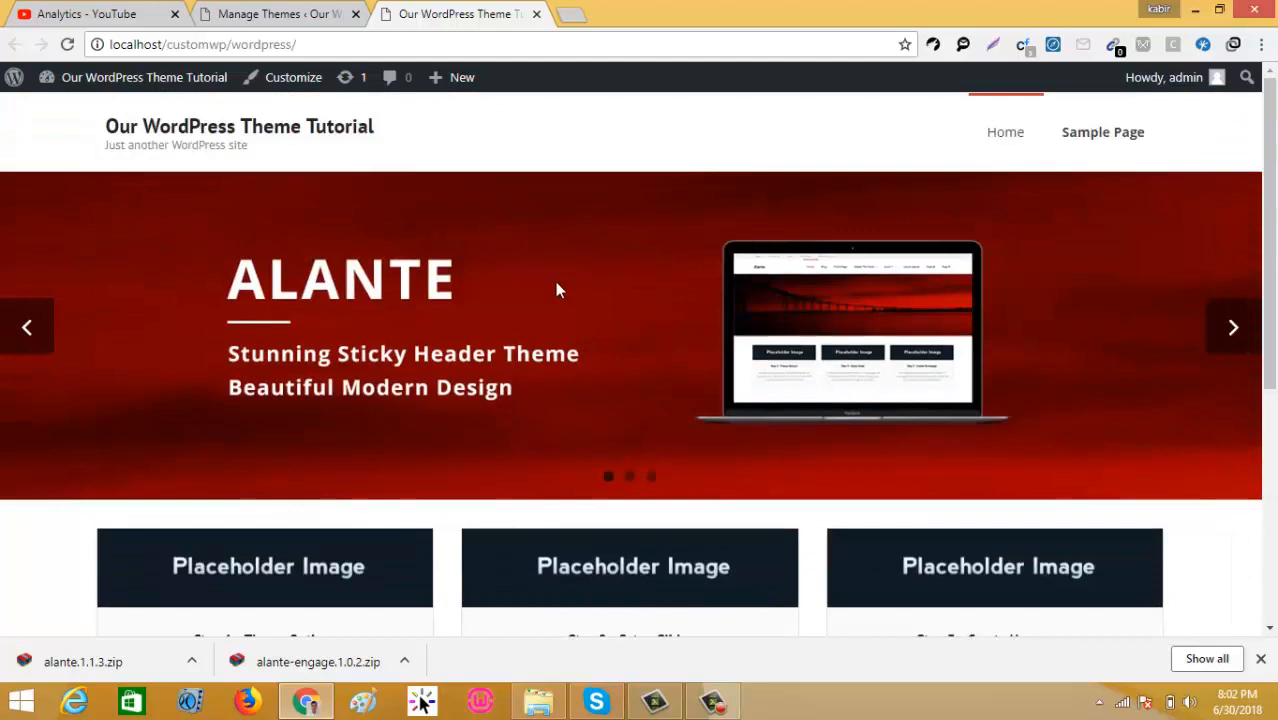